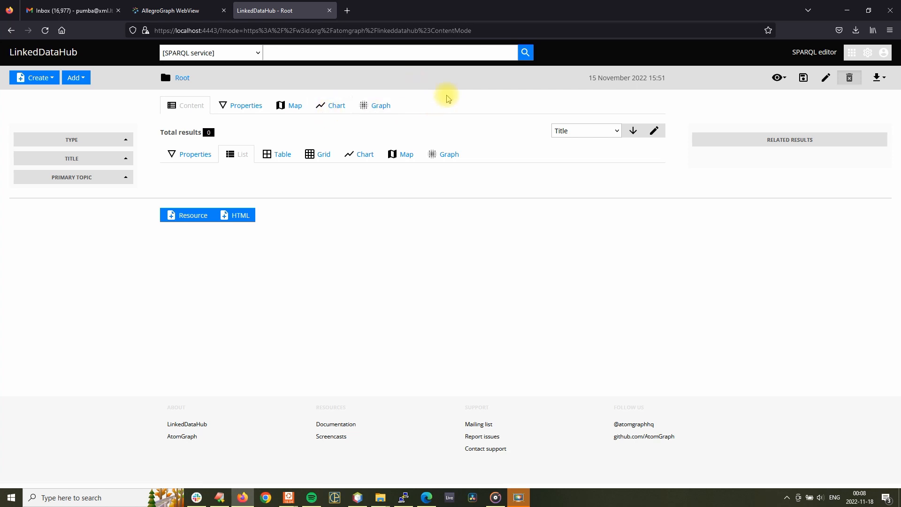
left_click(48, 80)
left_click(56, 246)
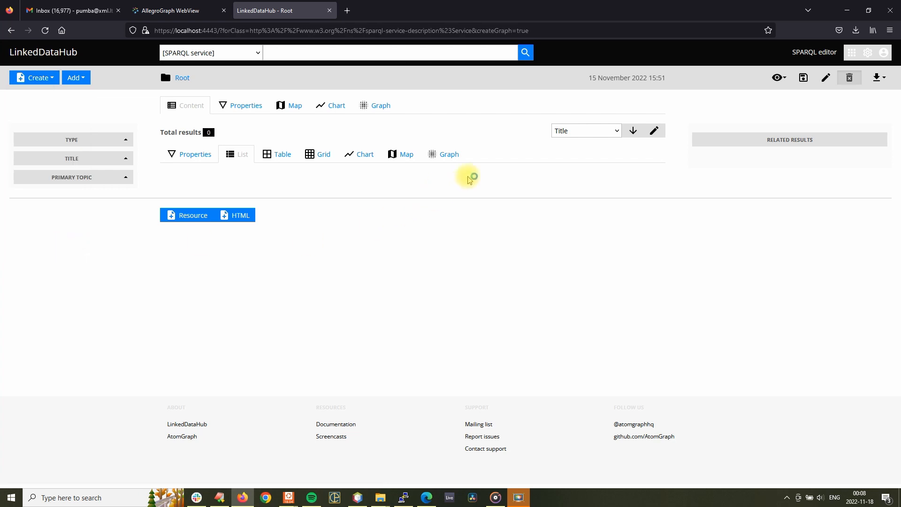
scroll(411, 244, "down", 2)
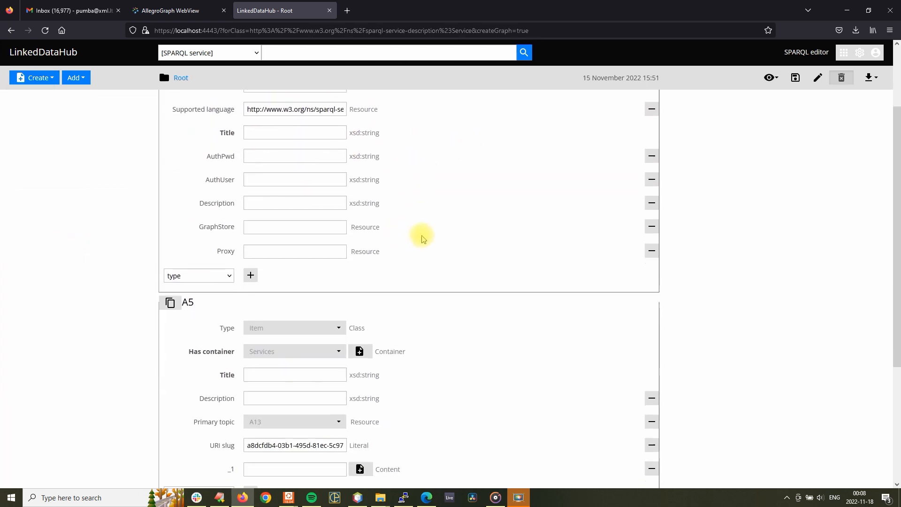
scroll(427, 226, "up", 2)
left_click(298, 155)
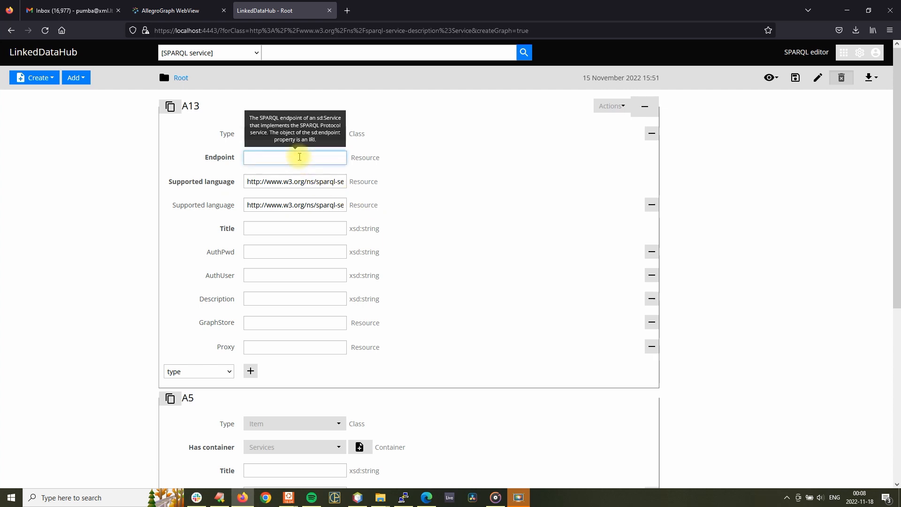
type("http://localhost:10035/repositories/healthcare/sparql")
Title both the service and its item document Healthcare, and save the new service.
scroll(419, 162, "down", 1)
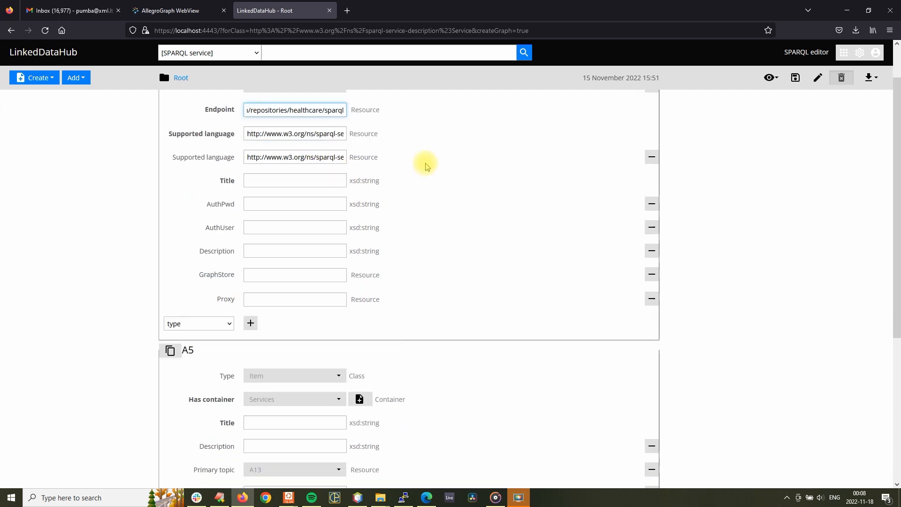
left_click(329, 180)
type("Health")
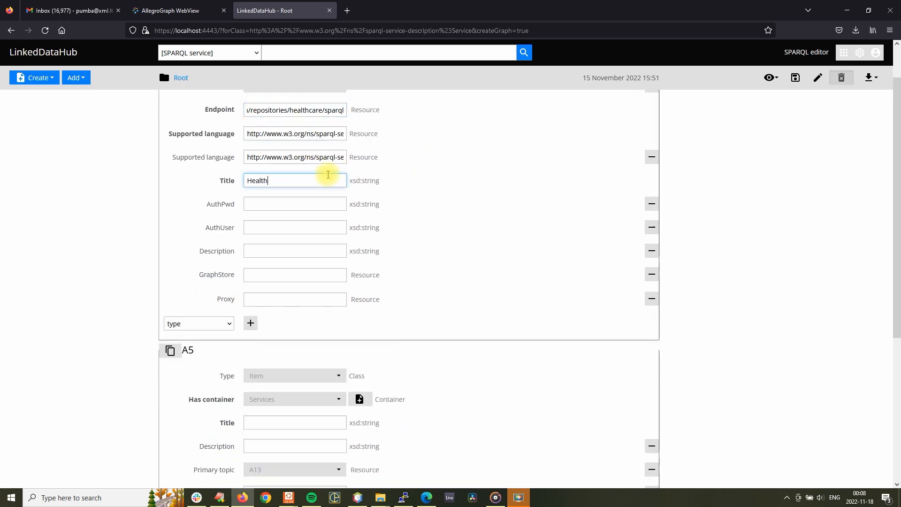
type("care")
key("ctrl+a")
key("ctrl+c")
scroll(357, 253, "down", 4)
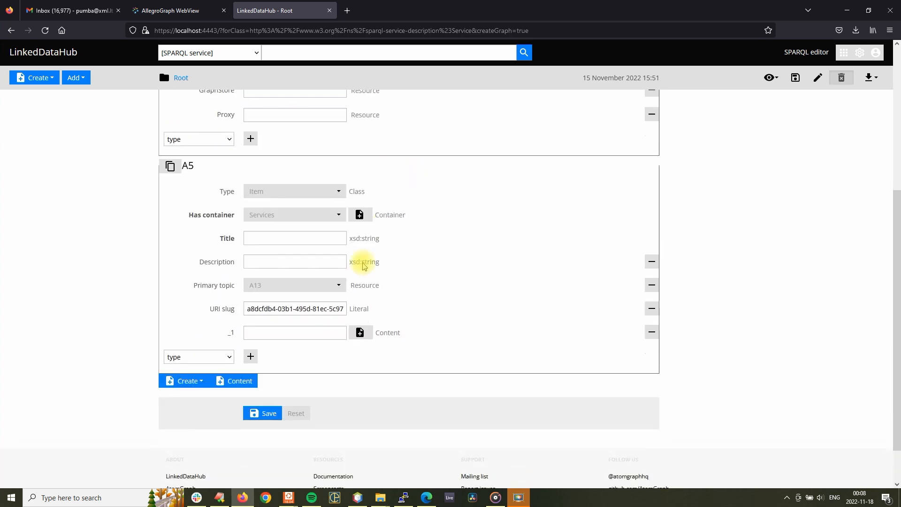
left_click(291, 232)
key("ctrl+v")
left_click(262, 406)
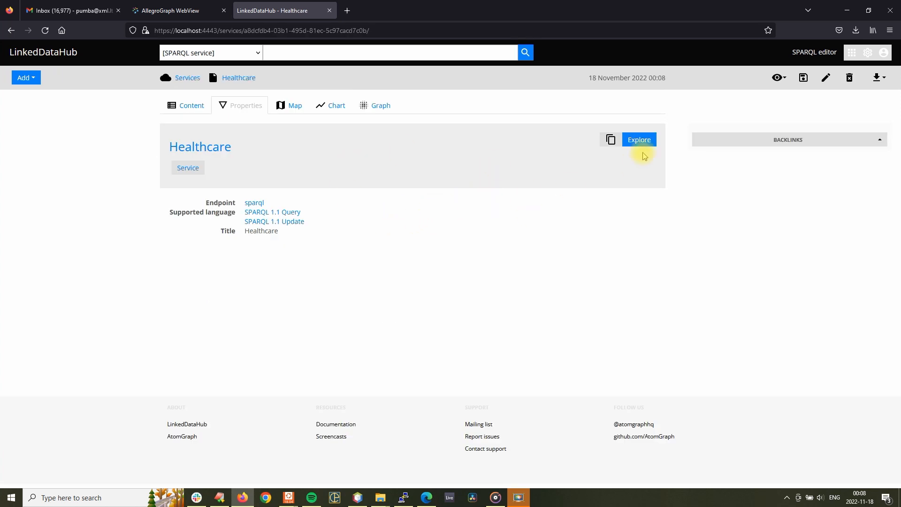
Explore the Healthcare service and examine the SPARQL query prepared for its resource types.
left_click(641, 140)
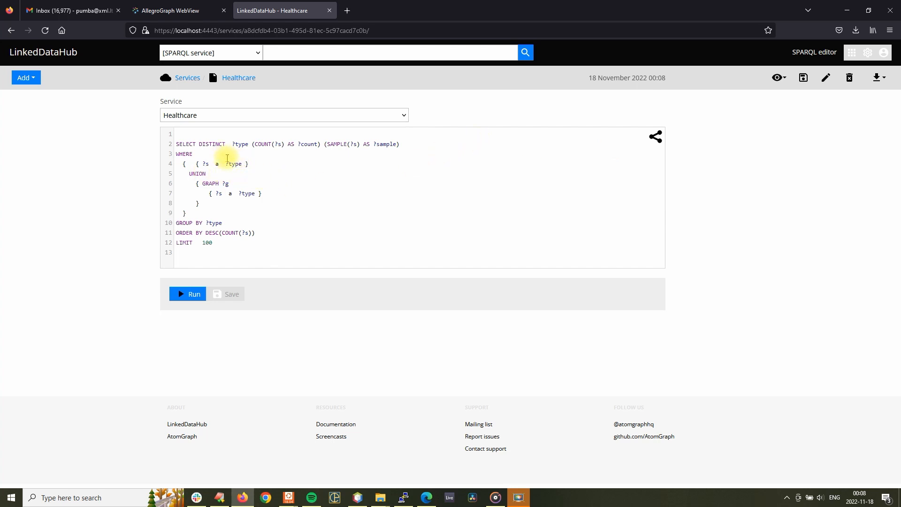
left_click(207, 154)
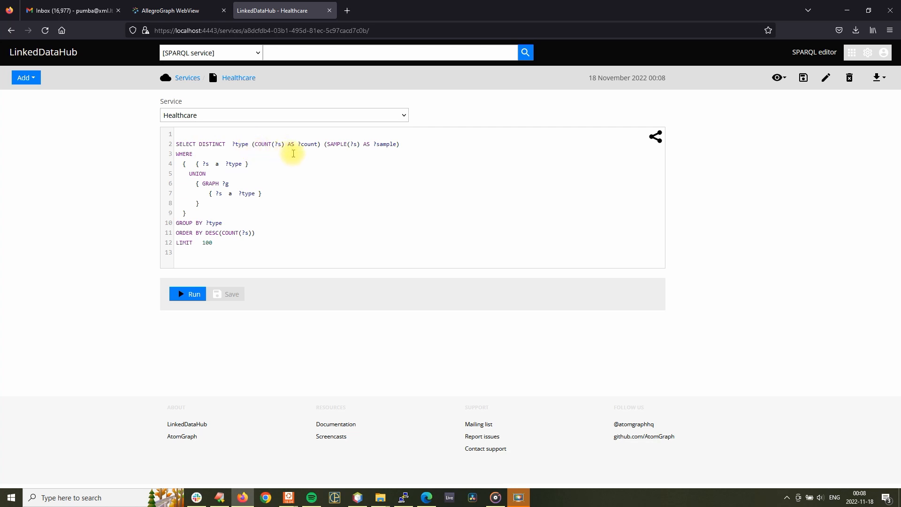
Return to the Root document, and create and save a container titled Healthcare under it.
left_click(70, 52)
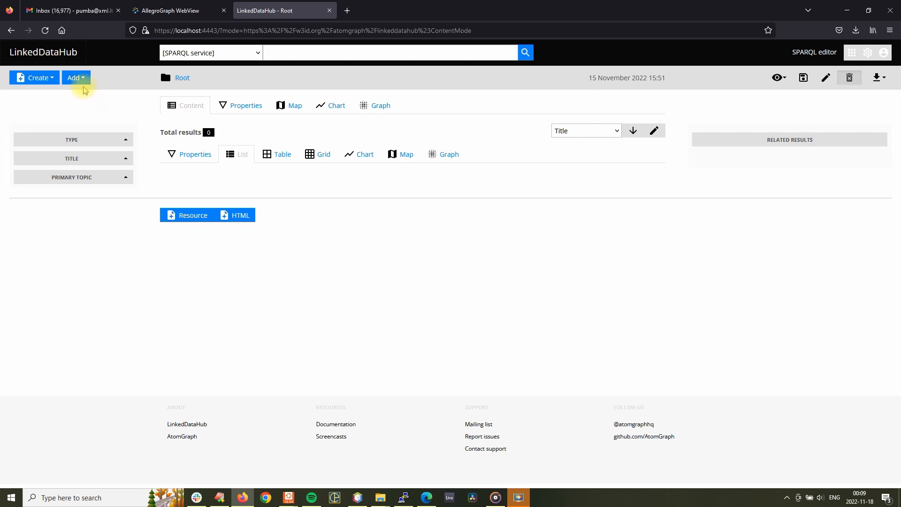
left_click(37, 78)
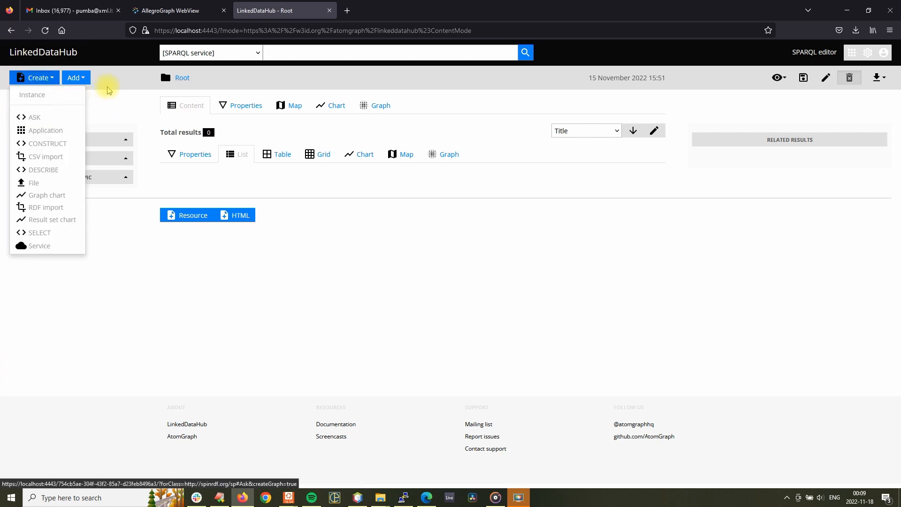
left_click(73, 55)
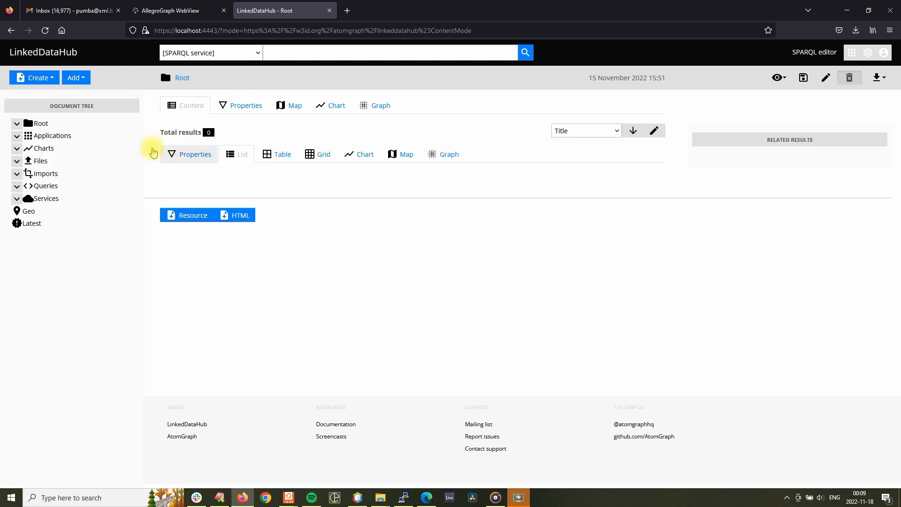
left_click(36, 78)
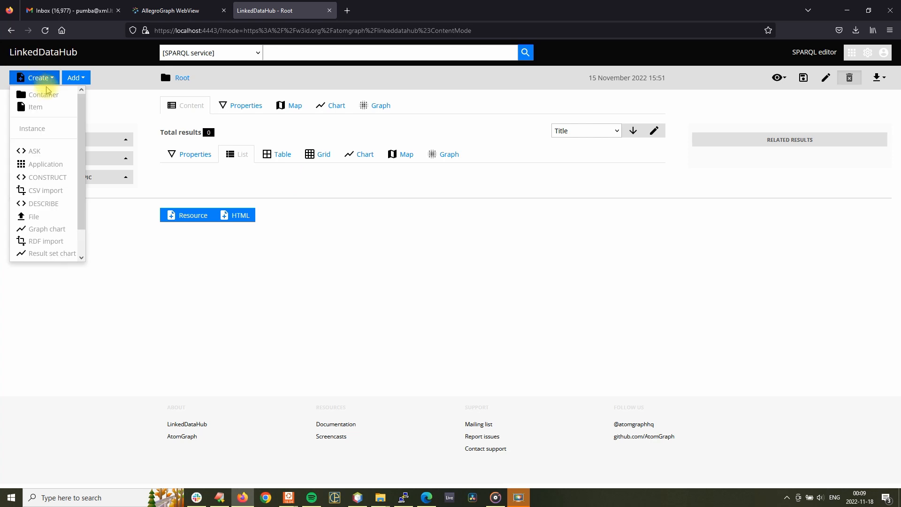
left_click(43, 95)
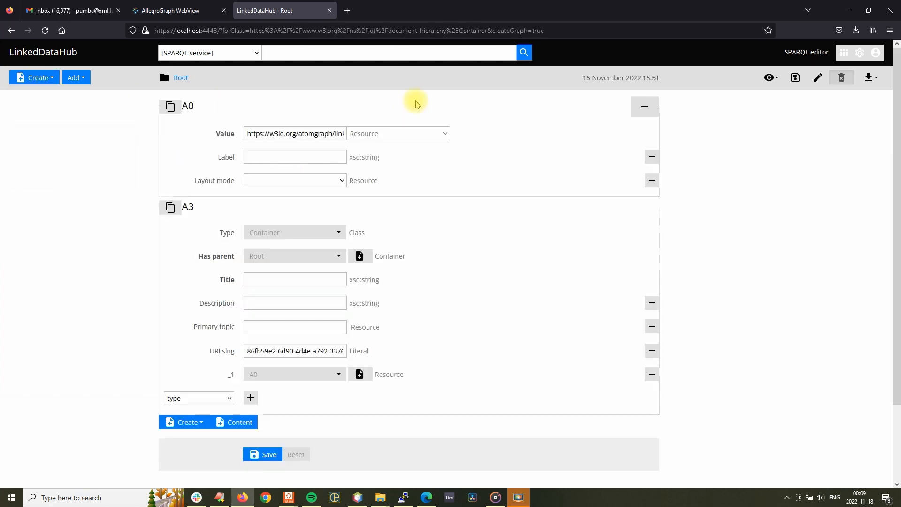
left_click(317, 278)
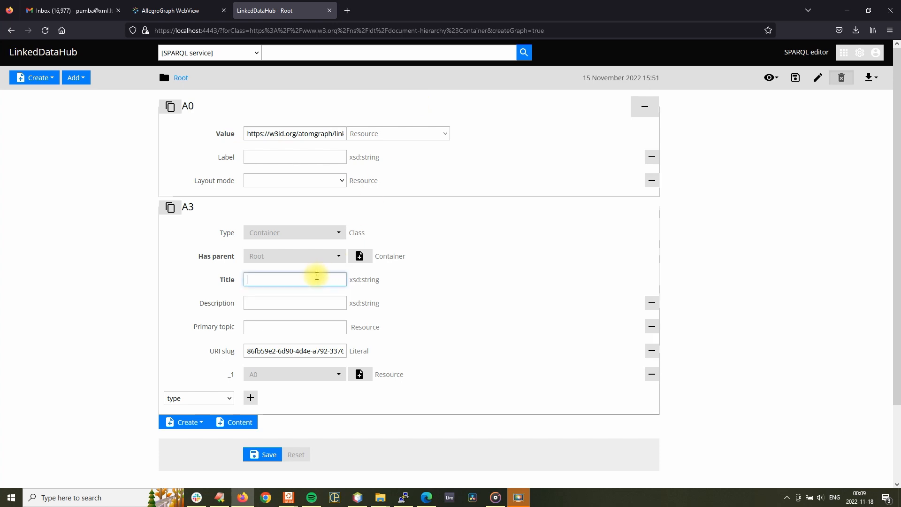
type("Healthcare")
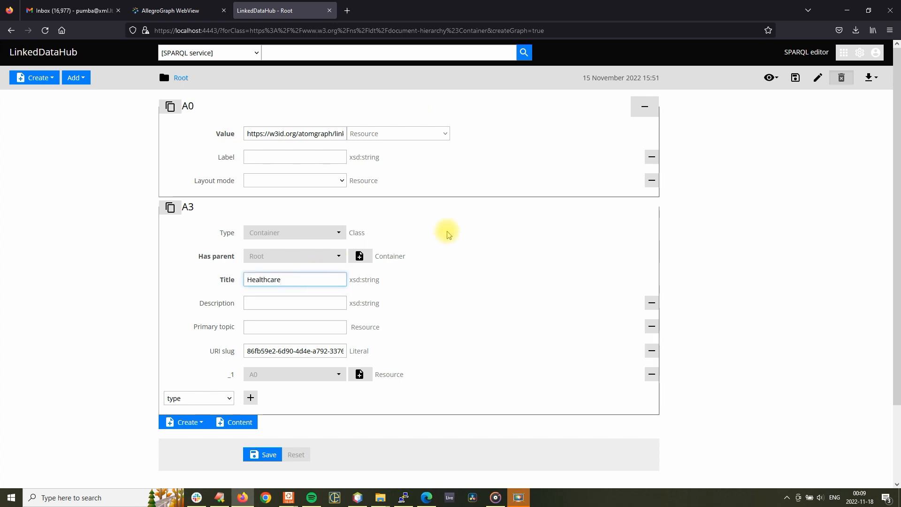
left_click(268, 455)
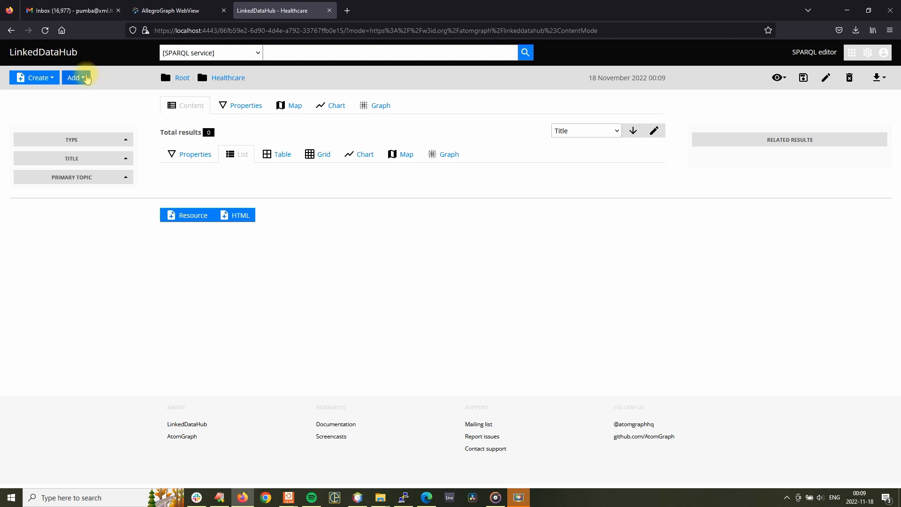
Set up container generation with the Healthcare container as parent and the Healthcare service as source, and load the schema.
left_click(75, 78)
left_click(93, 110)
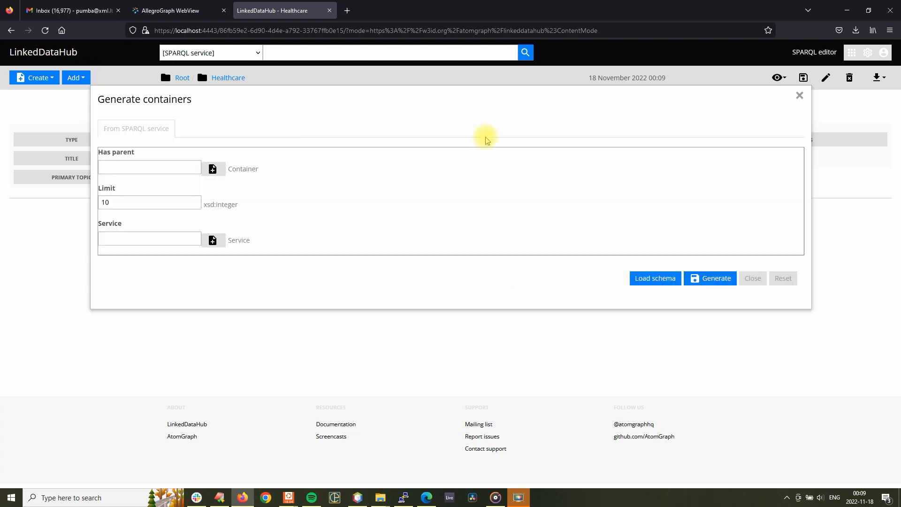
left_click(185, 169)
type("health")
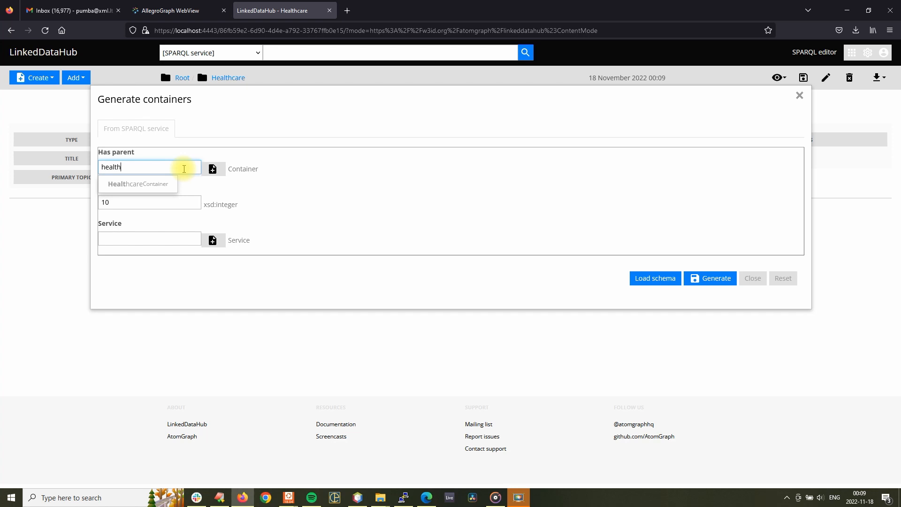
left_click(167, 186)
left_click(173, 233)
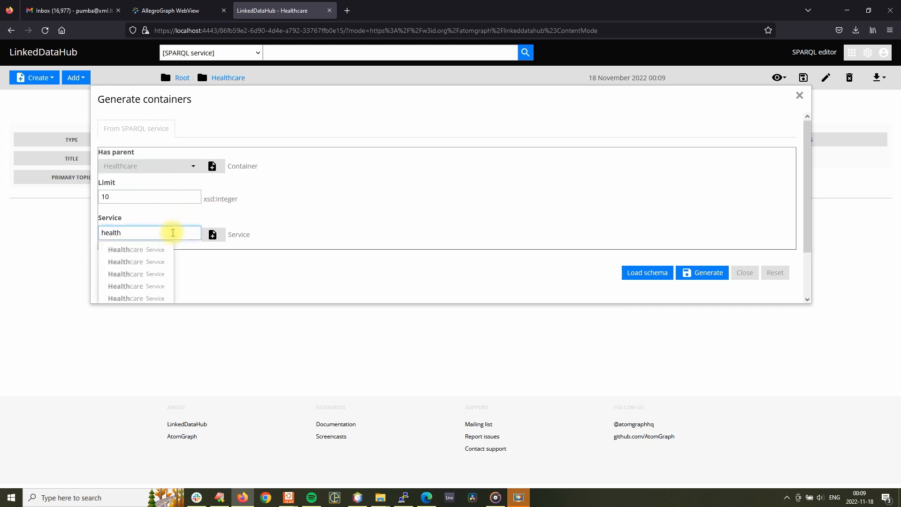
left_click(171, 252)
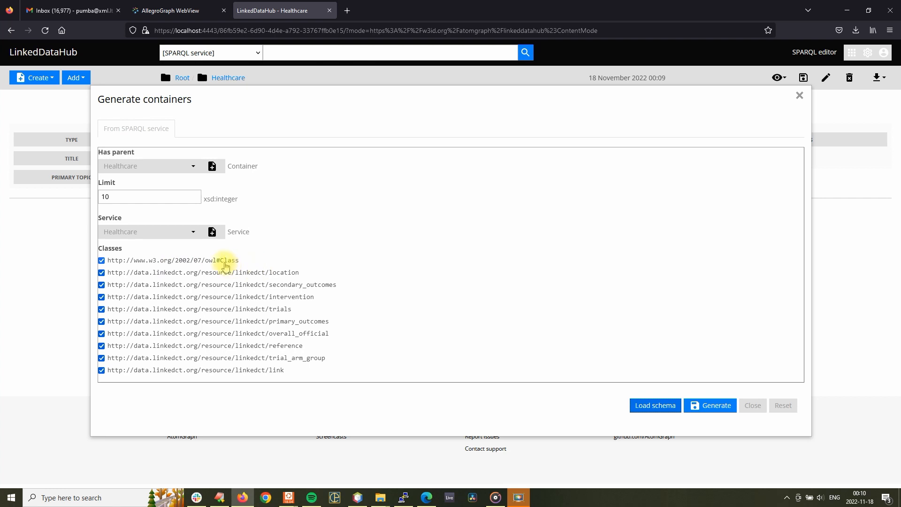
Exclude the owl#Class class and generate containers for the remaining classes.
left_click(224, 261)
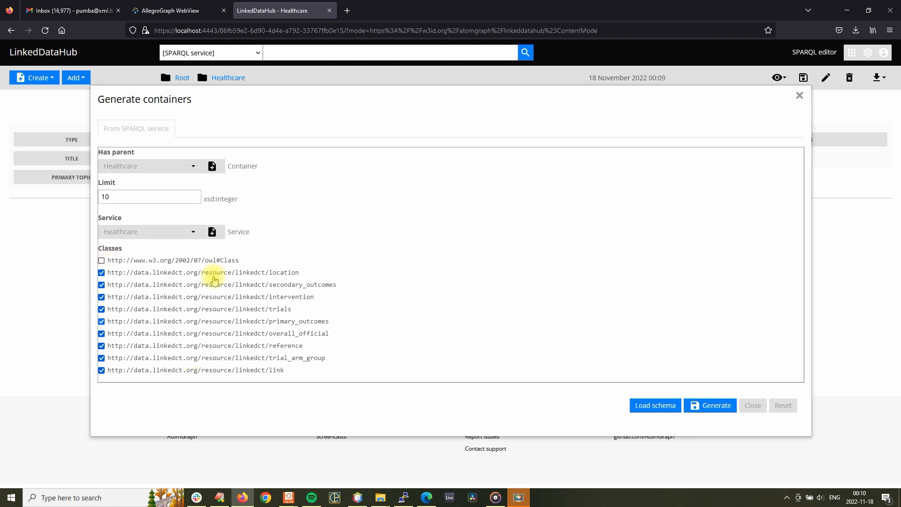
left_click_drag(262, 262, 229, 260)
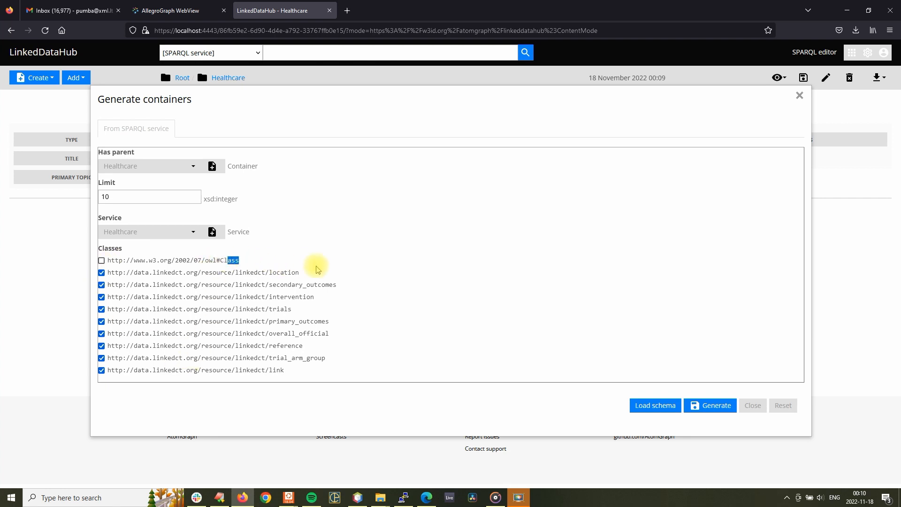
left_click(458, 385)
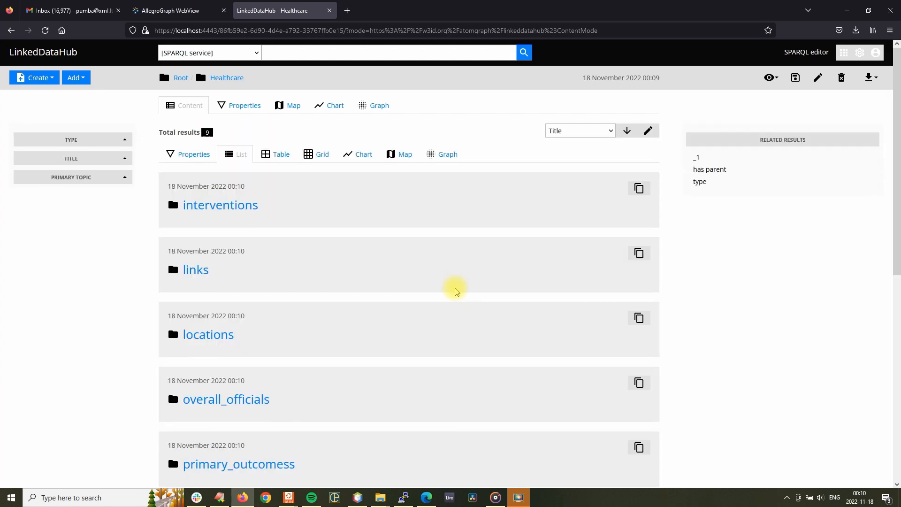
Look through the containers generated under Healthcare and open the trialss container.
scroll(455, 291, "down", 5)
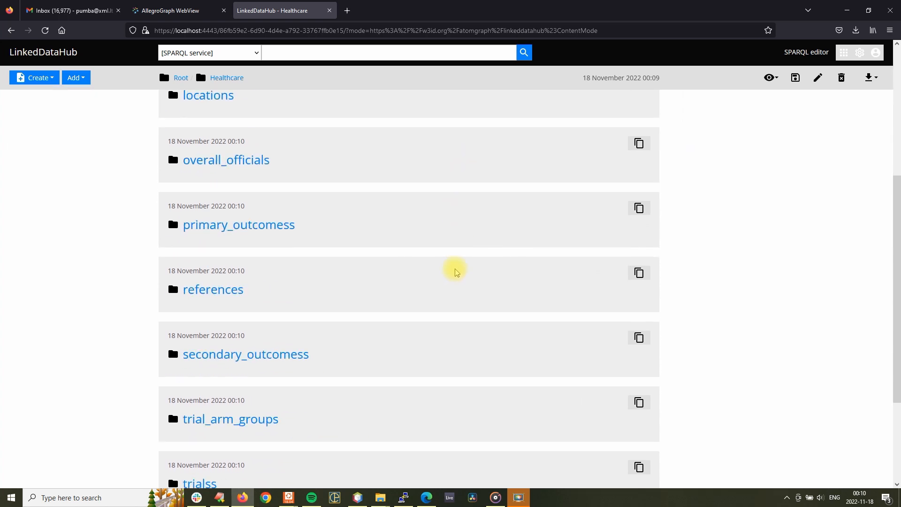
scroll(455, 271, "down", 3)
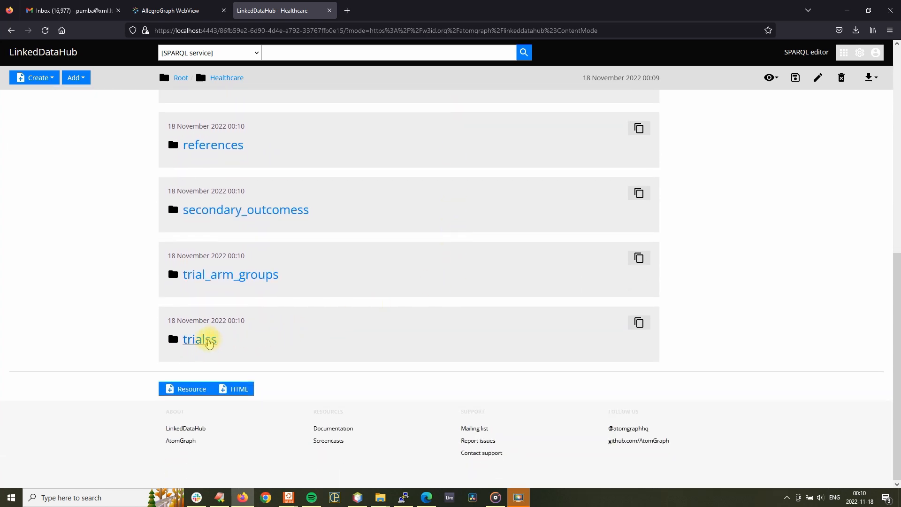
left_click(209, 340)
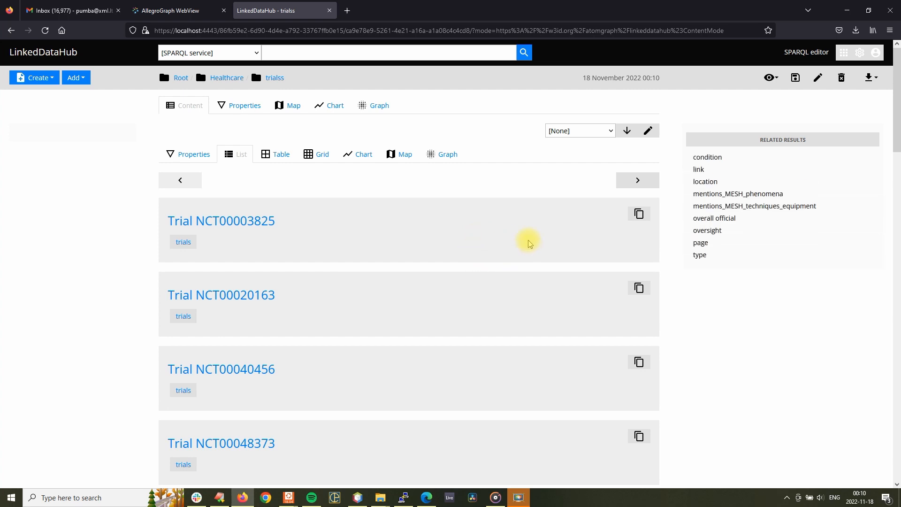
Examine the trials list's paging, sort options and total number of results.
mouse_move(895, 76)
left_mouse_down()
mouse_move(894, 393)
mouse_move(895, 74)
left_mouse_up()
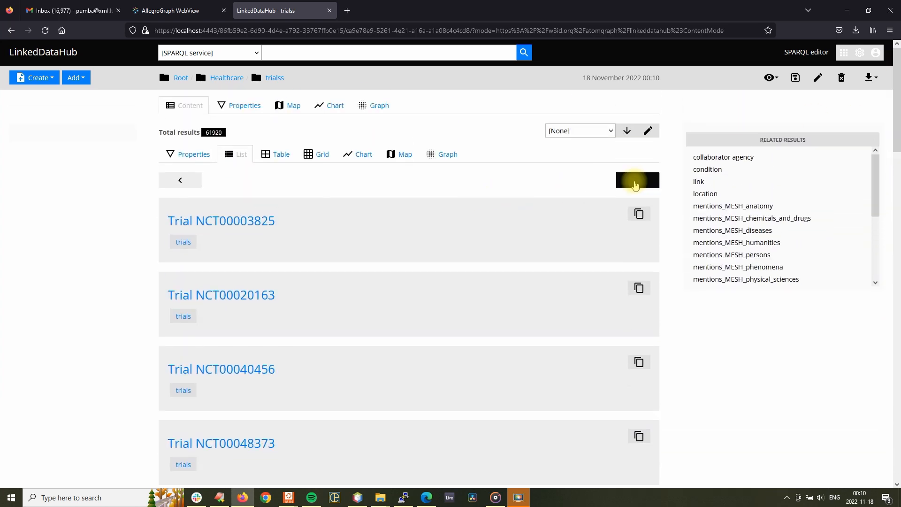
left_click(602, 135)
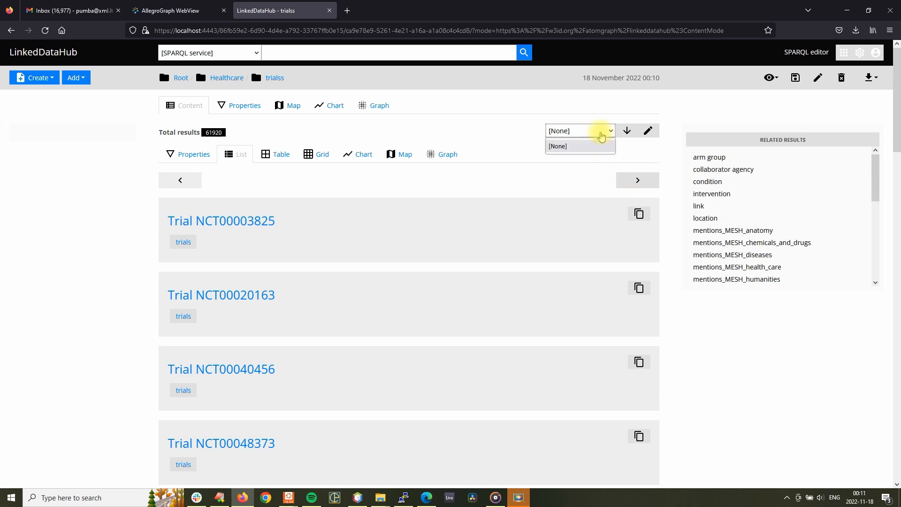
left_click(602, 137)
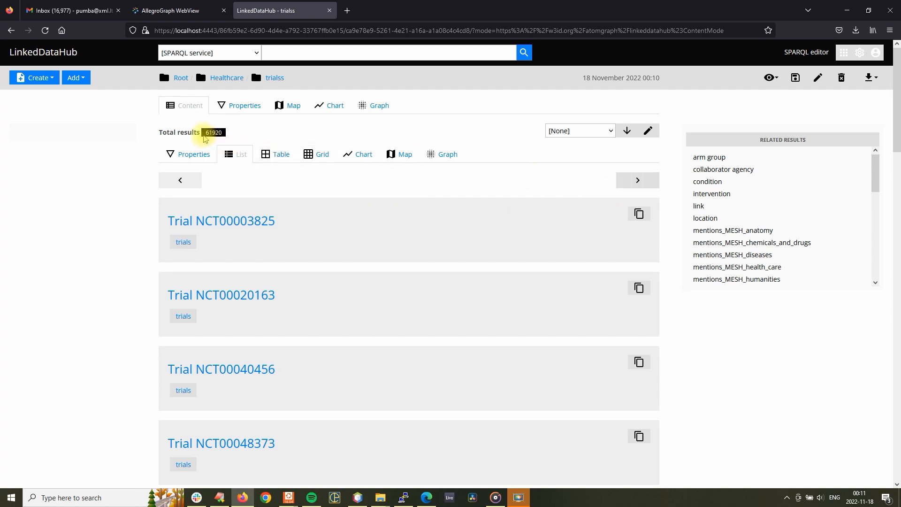
double_click(203, 136)
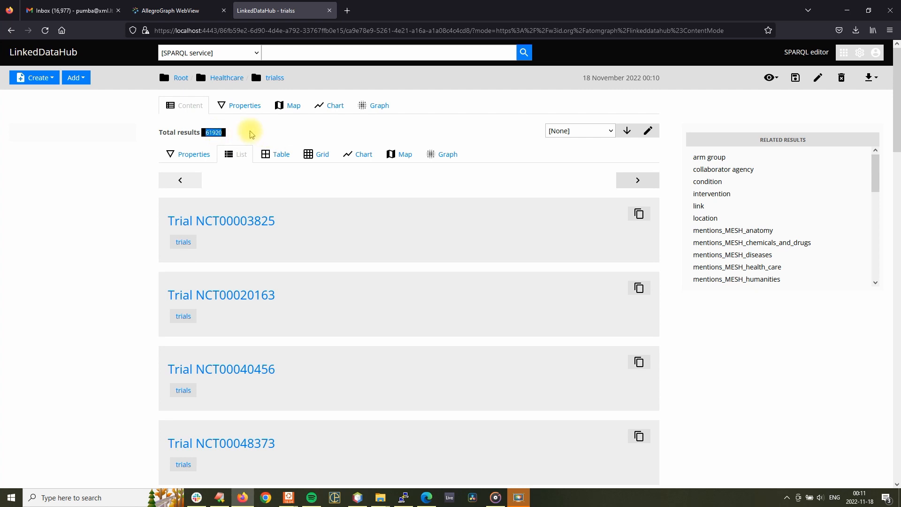
left_click(432, 206)
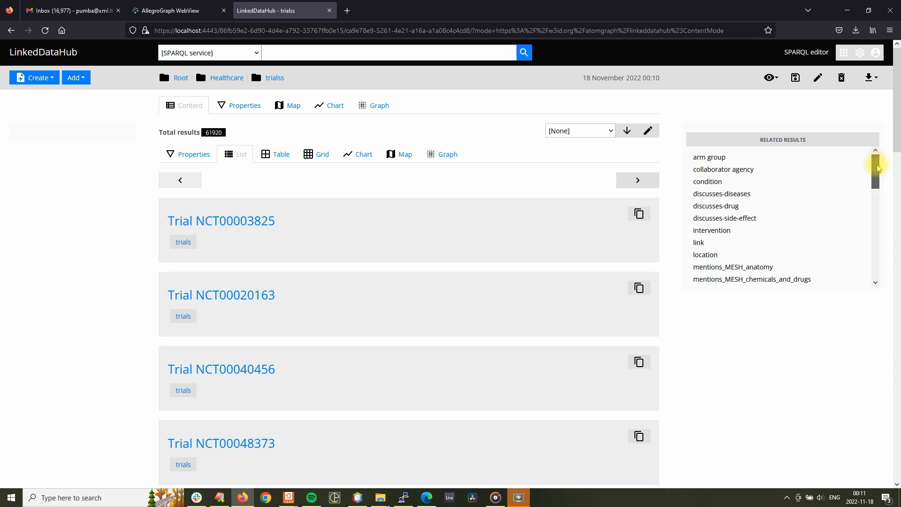
Follow the mentions_MESH_diseases related results from the trials and look through the listed disease classes.
left_click_drag(877, 167, 886, 193)
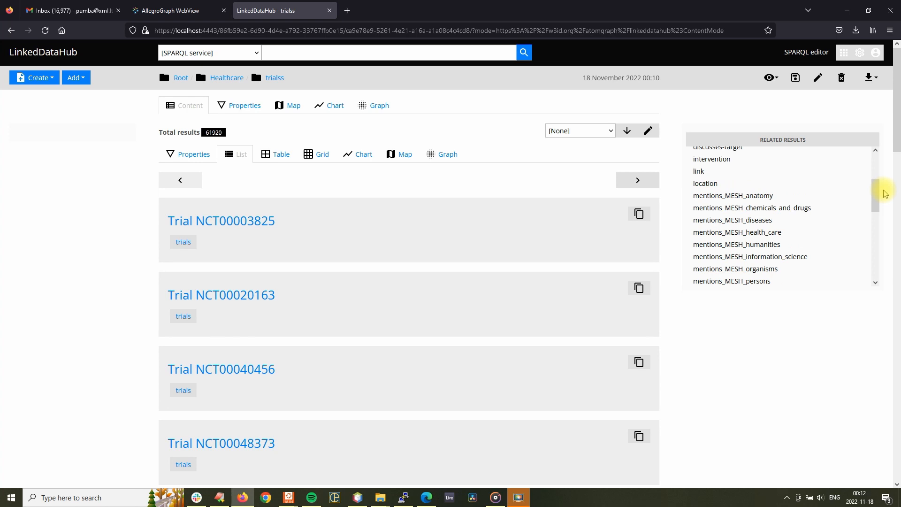
left_click_drag(847, 199, 760, 225)
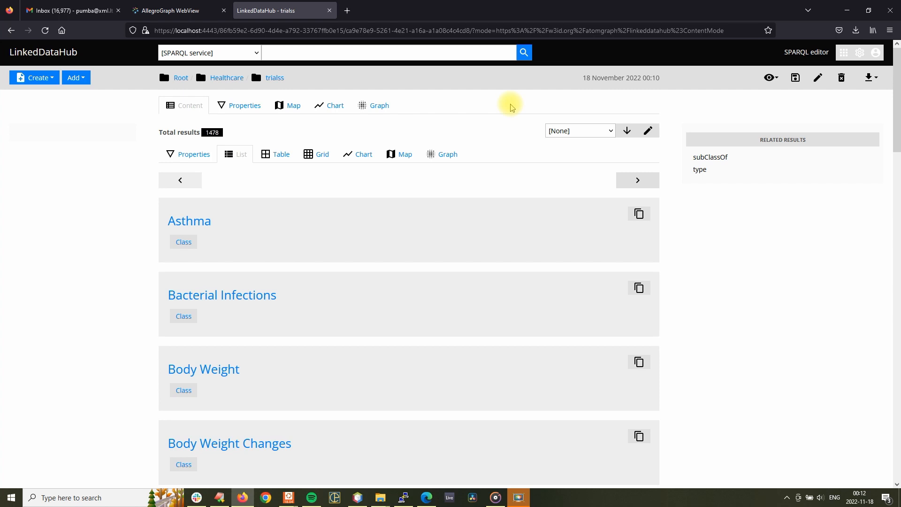
scroll(458, 221, "down", 8)
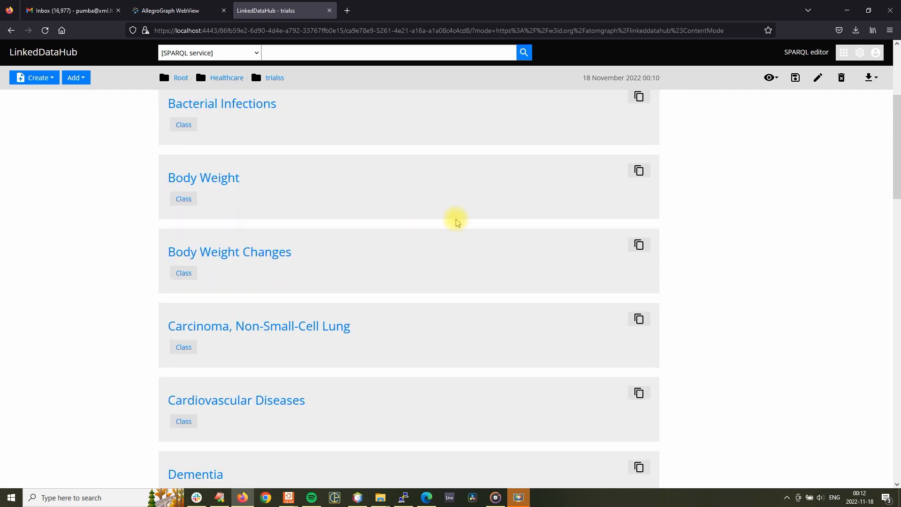
Look through the rest of the listed disease classes and check their total number of results.
scroll(458, 221, "down", 14)
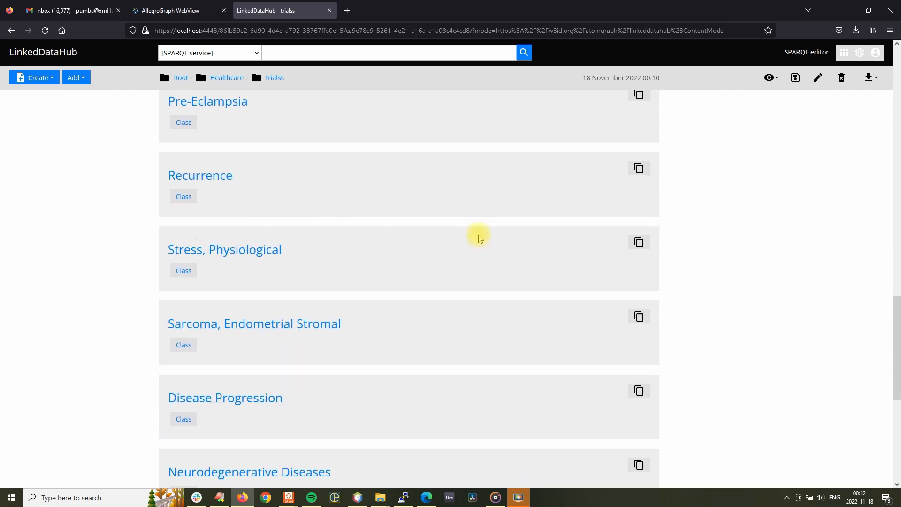
scroll(479, 237, "down", 3)
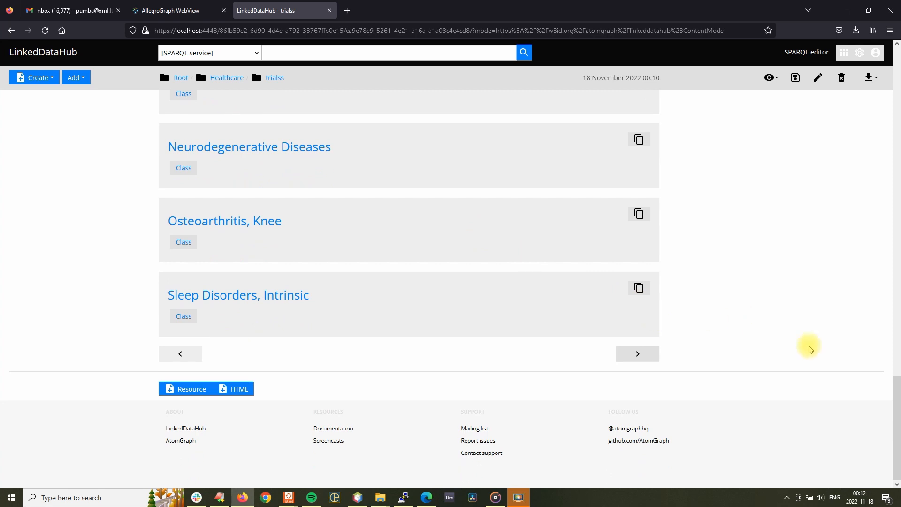
left_click_drag(897, 397, 897, 75)
scroll(507, 209, "up", 1)
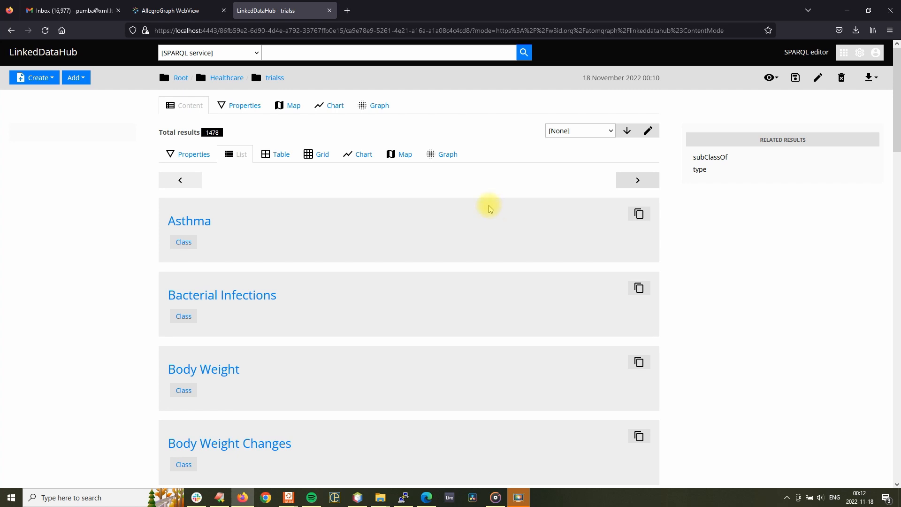
left_click_drag(205, 131, 238, 134)
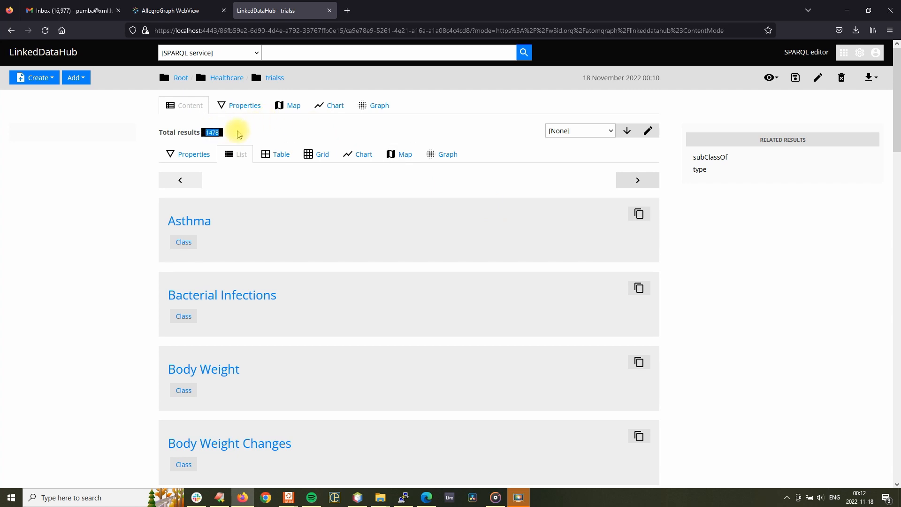
left_click(266, 129)
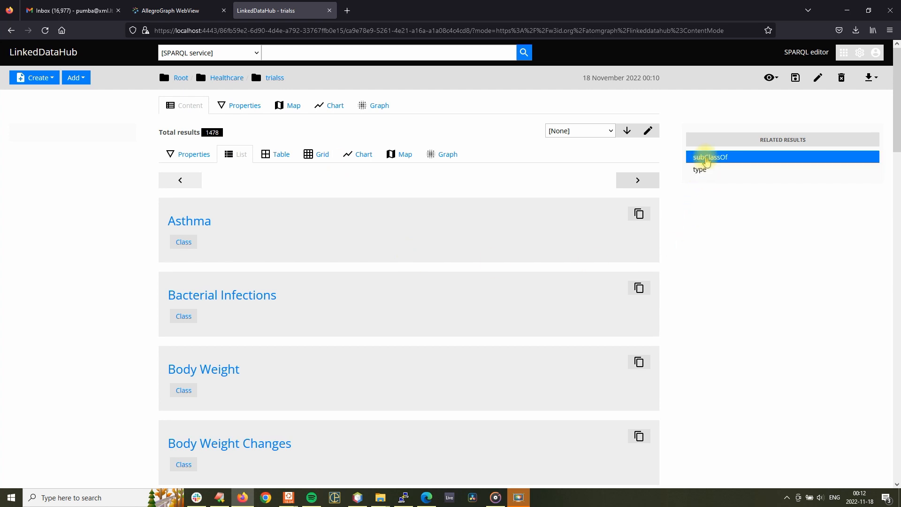
Follow the subClassOf related results from the disease classes and look through the listed parent classes.
left_click(734, 159)
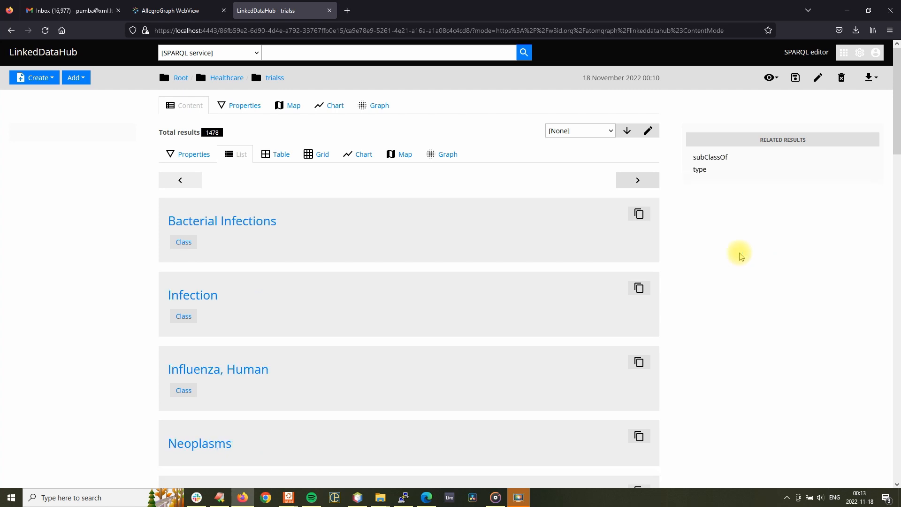
scroll(502, 260, "down", 1)
scroll(502, 259, "down", 10)
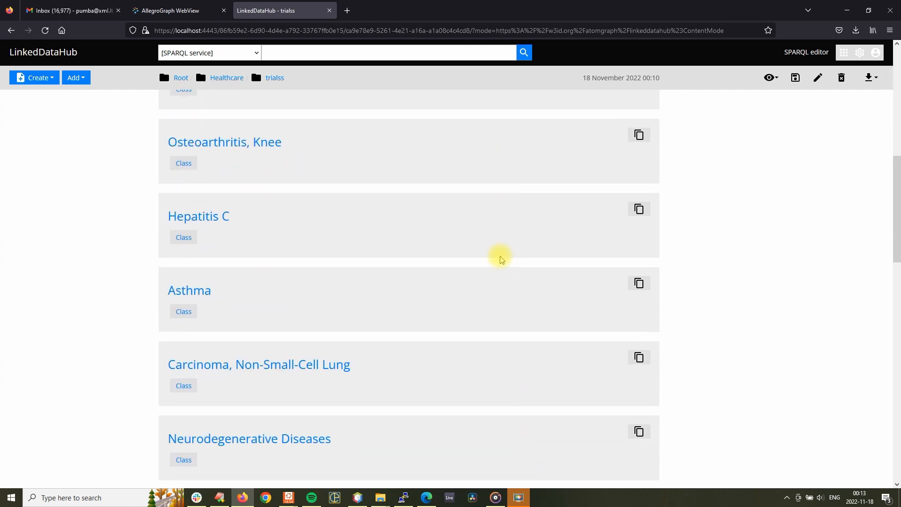
left_click_drag(896, 202, 896, 76)
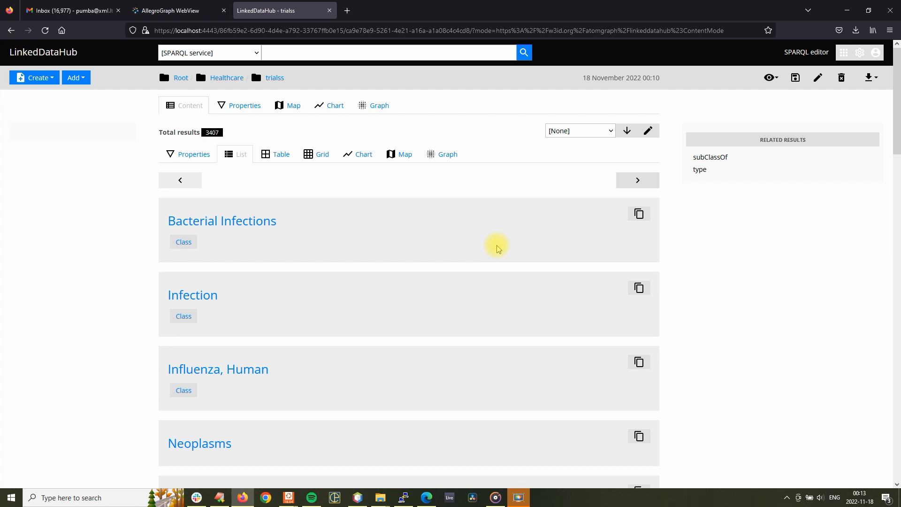
left_click(276, 78)
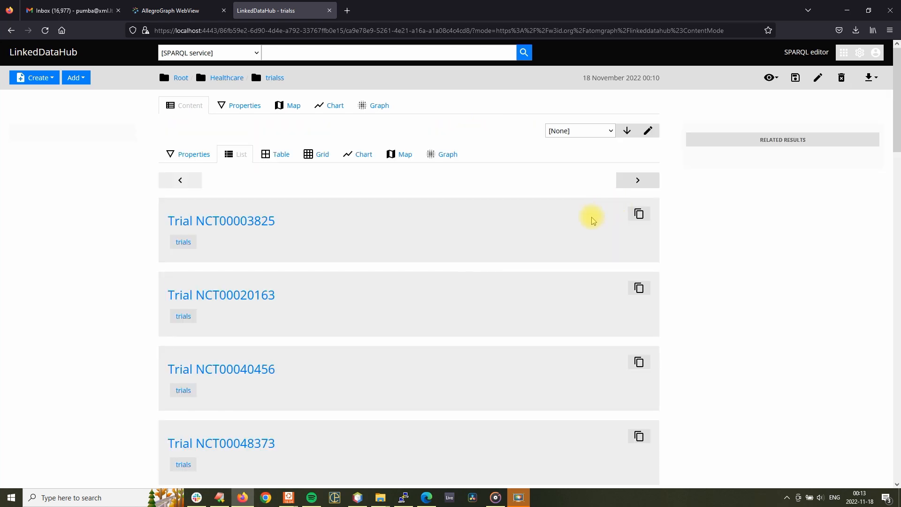
left_click(263, 220)
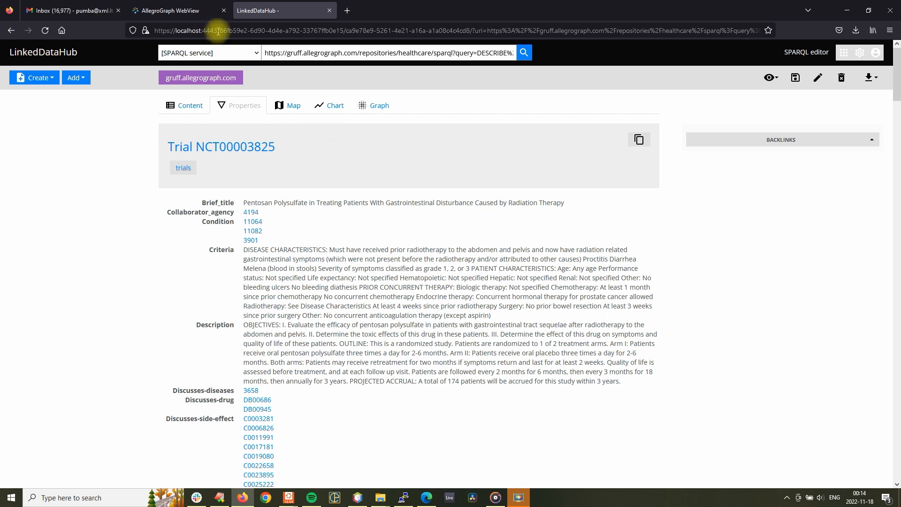
left_click_drag(220, 31, 174, 31)
key("ctrl+c")
left_click(674, 264)
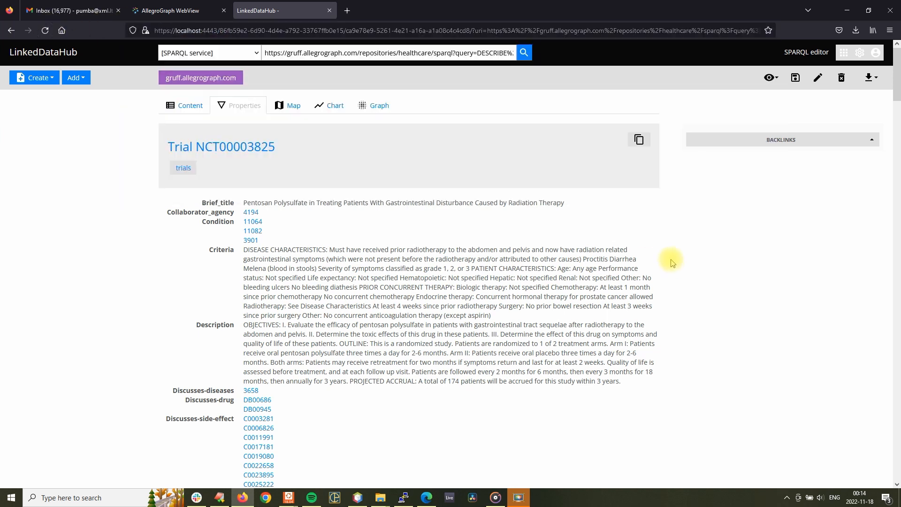
left_click(794, 78)
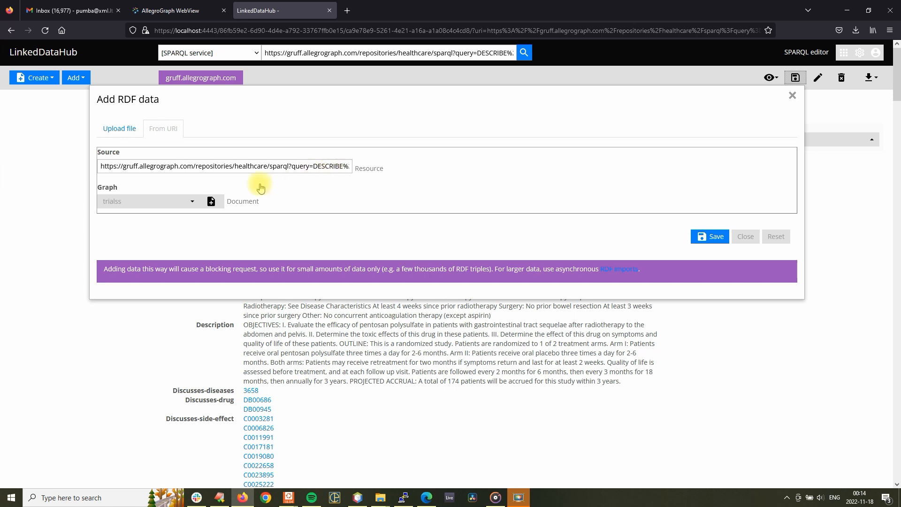
left_click(221, 205)
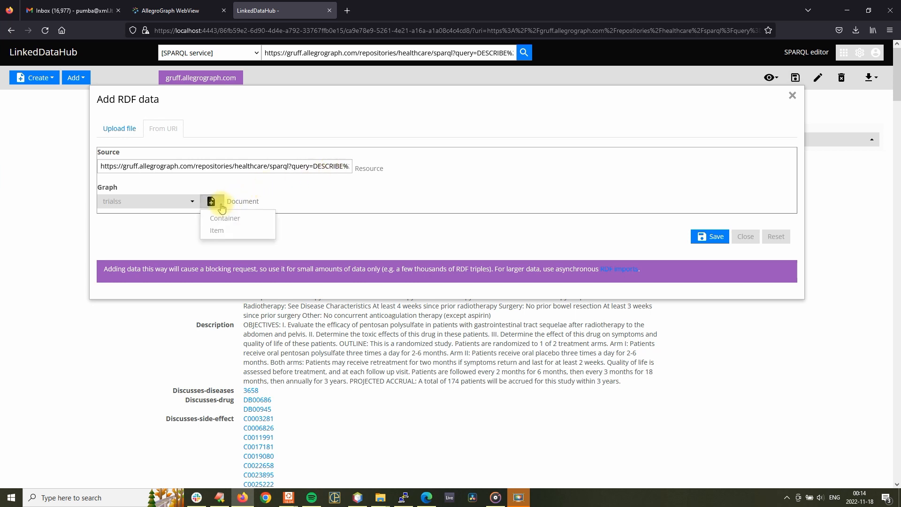
left_click(219, 231)
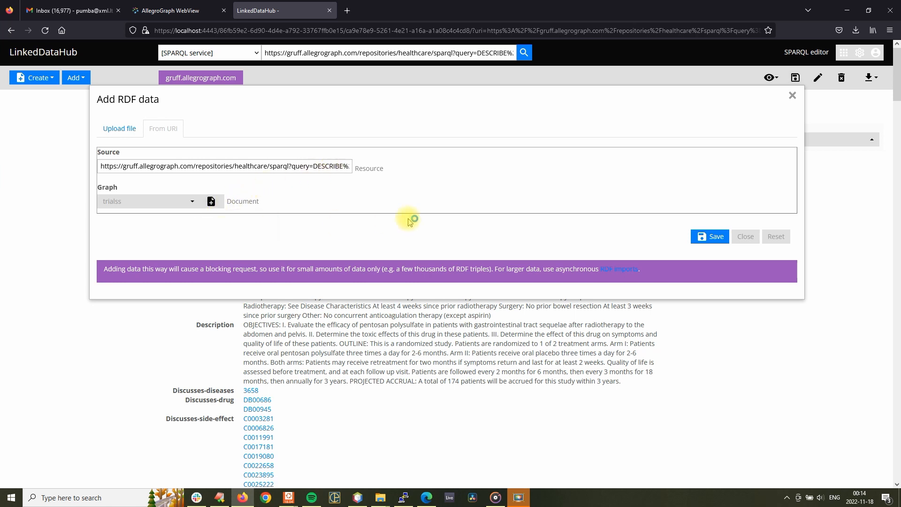
left_click(235, 186)
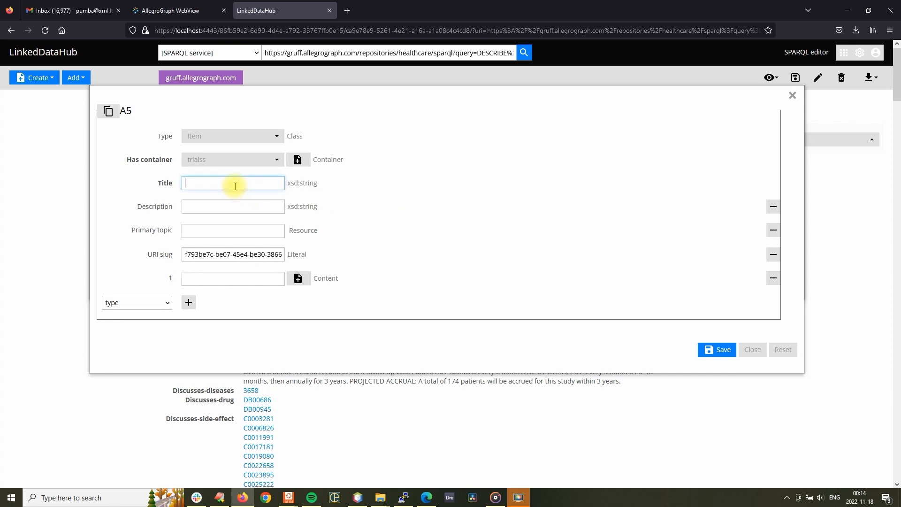
type("My trials")
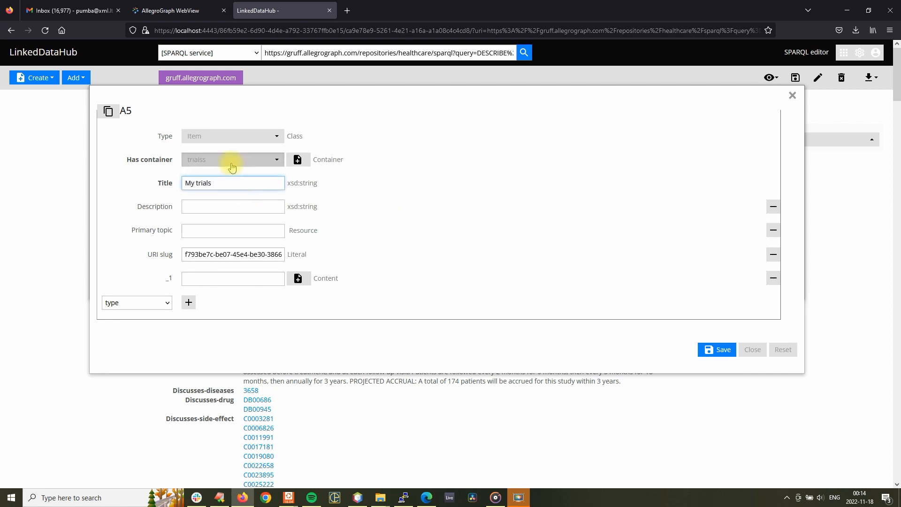
left_click(232, 164)
key("ctrl+v")
left_click(418, 179)
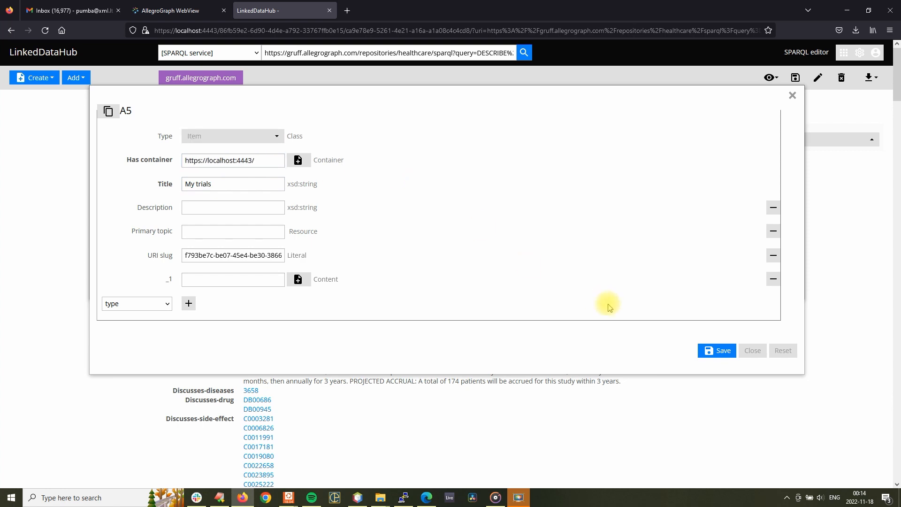
left_click(710, 348)
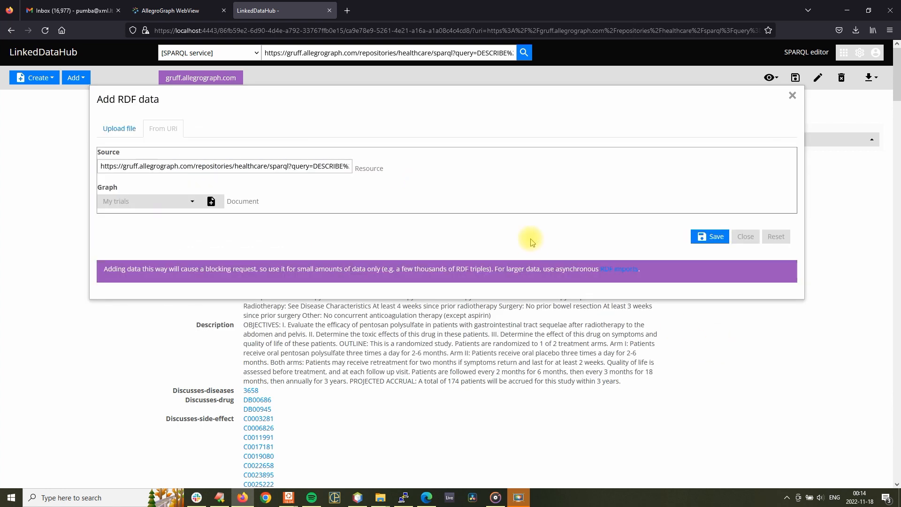
Save the trial's RDF data into the My trials graph and look through its stored properties.
left_click(698, 237)
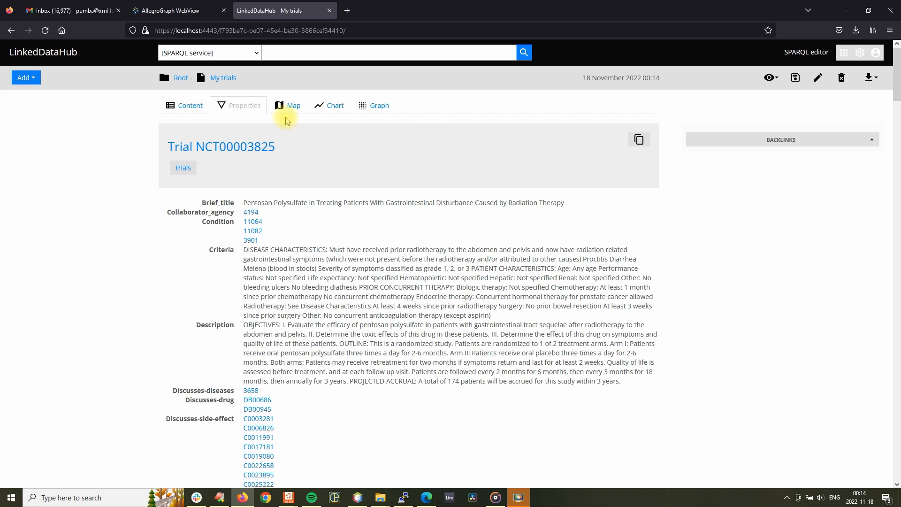
scroll(400, 153, "down", 20)
scroll(400, 153, "up", 20)
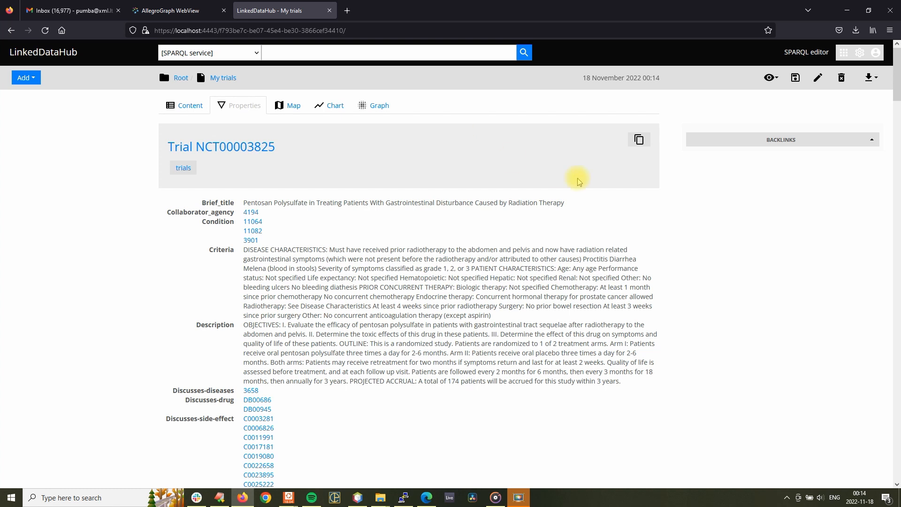
Edit the My trials document and remove the trial's Discusses-diseases and Discusses-drug values and the side effect C0003281.
left_click(820, 78)
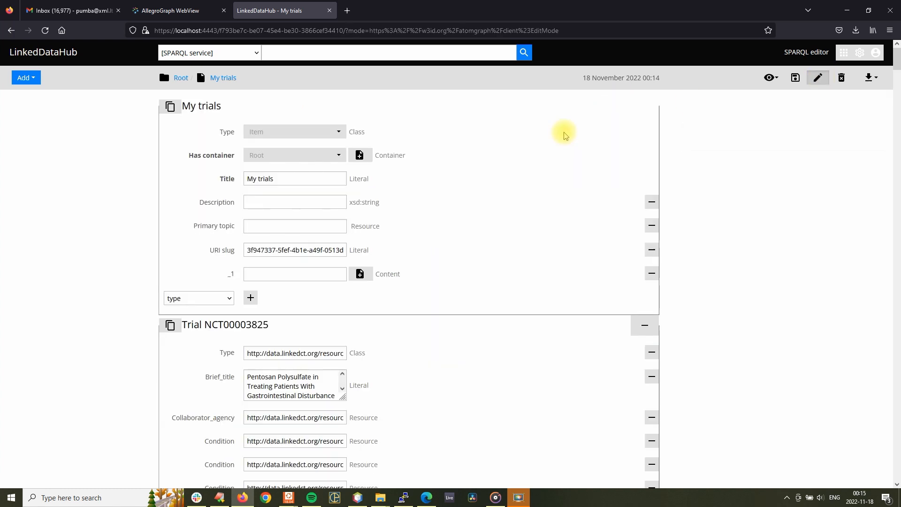
left_click_drag(897, 61, 897, 467)
left_click(652, 145)
left_click(652, 145)
left_click(652, 146)
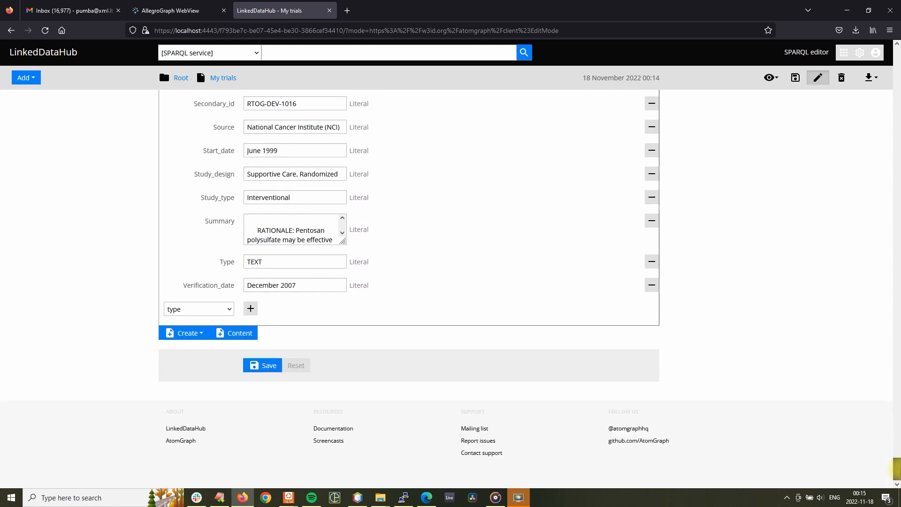
Add another type property to Trial NCT00003825 and set it to the Concept class.
left_click(250, 308)
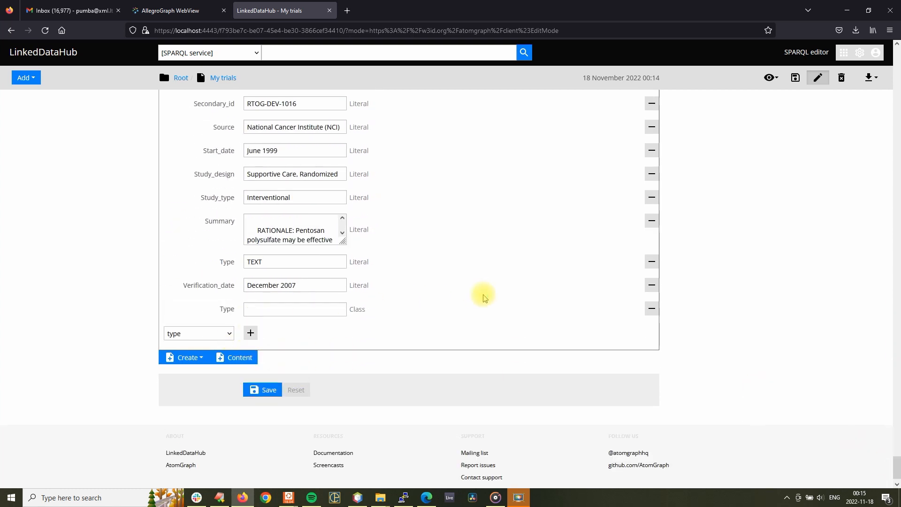
left_click(325, 308)
type("c")
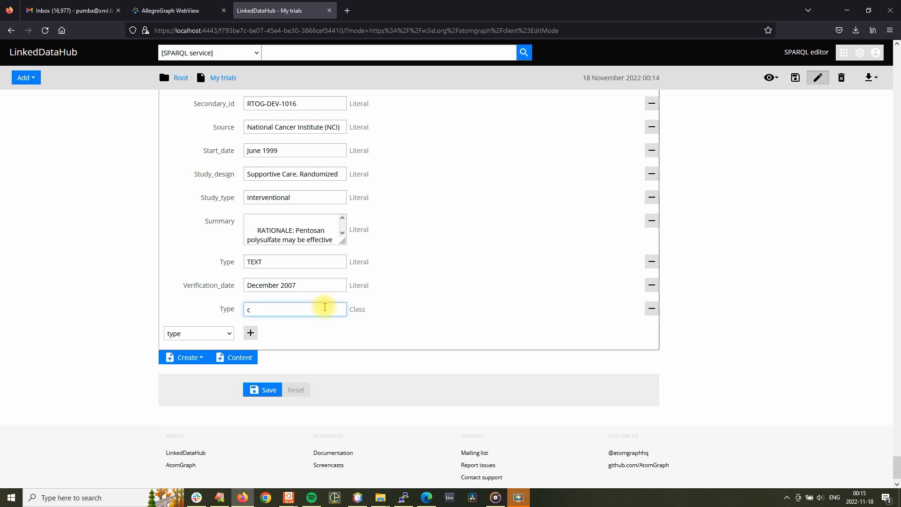
type("on")
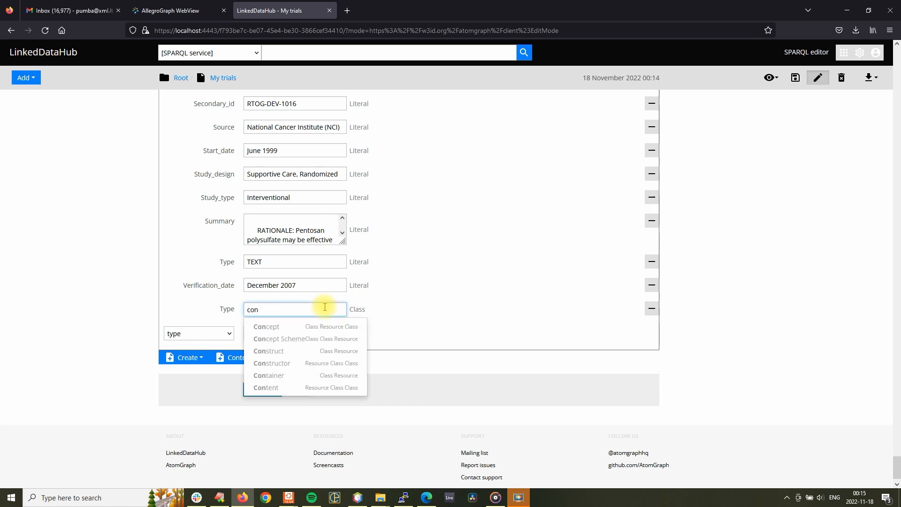
left_click(319, 327)
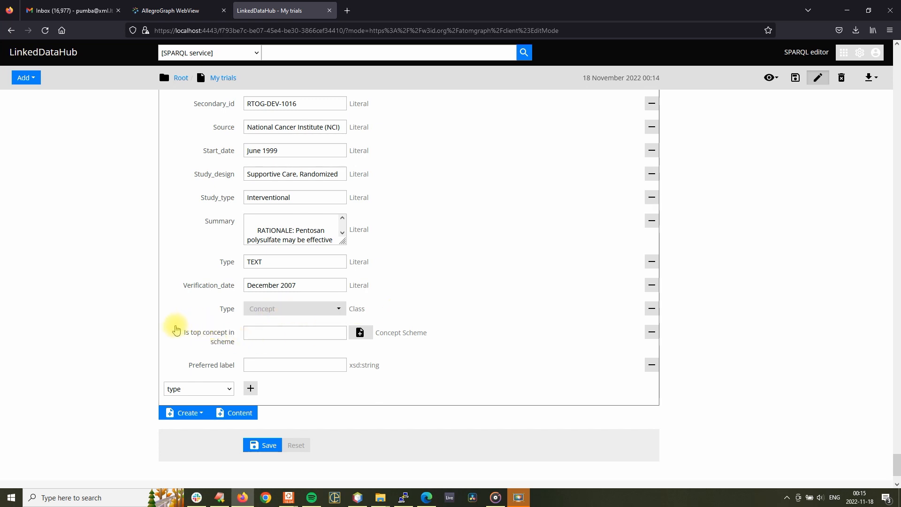
Set the trial's preferred label to "My trial" and save the document.
left_click(221, 339)
left_click(227, 365)
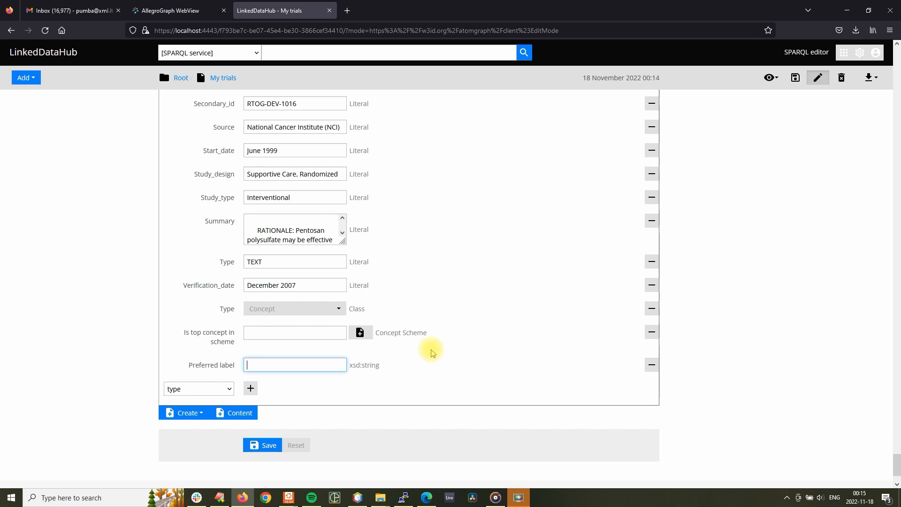
mouse_move(897, 467)
left_mouse_down()
mouse_move(897, 388)
mouse_move(897, 470)
left_mouse_up()
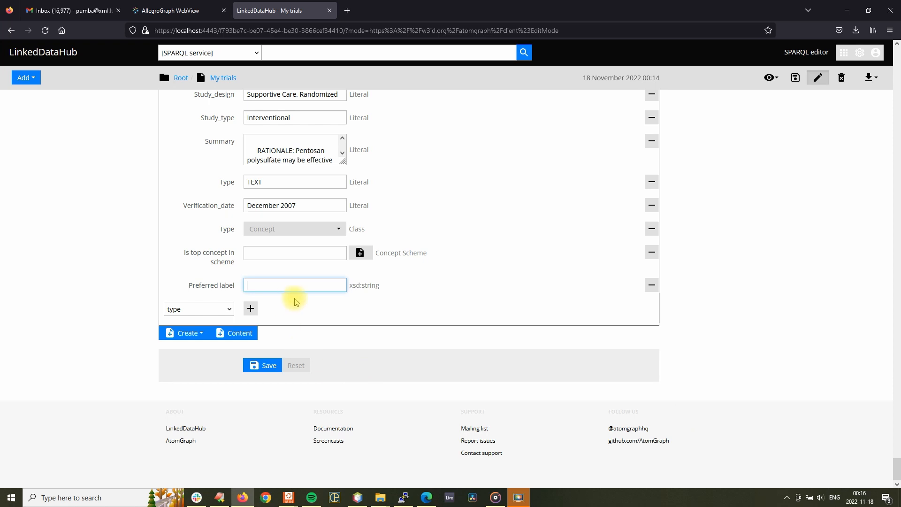
left_click(317, 287)
type("Myu")
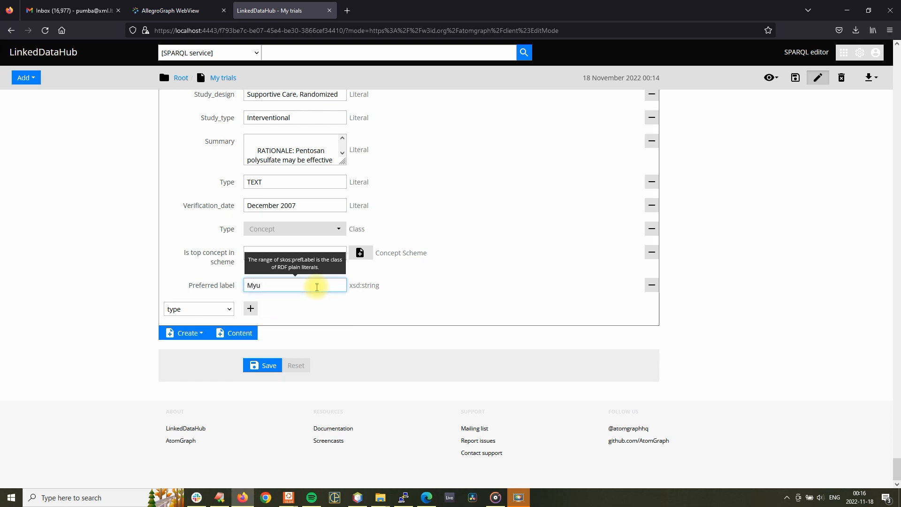
key("BackSpace")
type("trial")
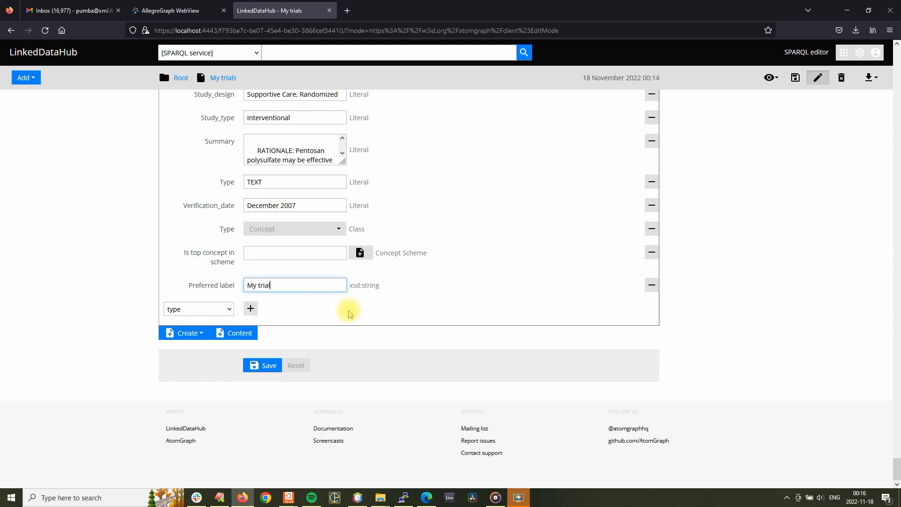
left_click(370, 325)
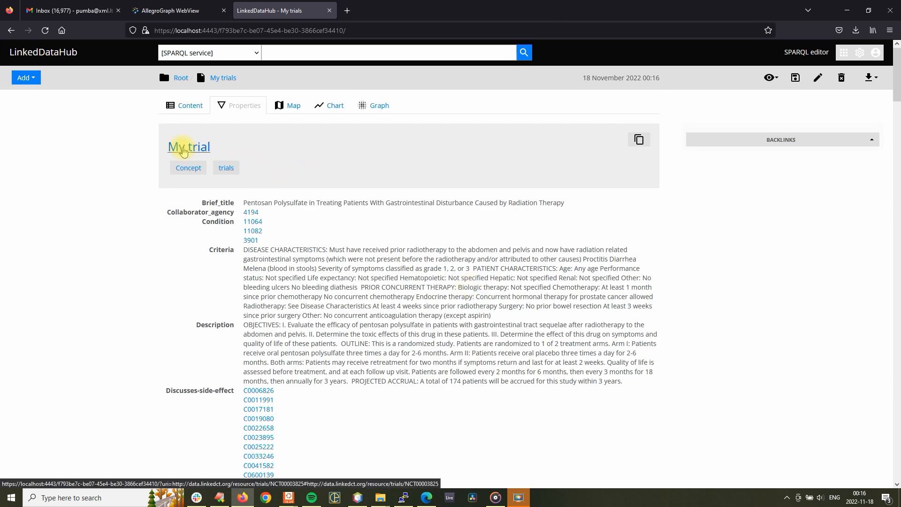
Edit the My trials document again and remove the "is top concept in scheme" property from the Concept constructor.
left_click(818, 79)
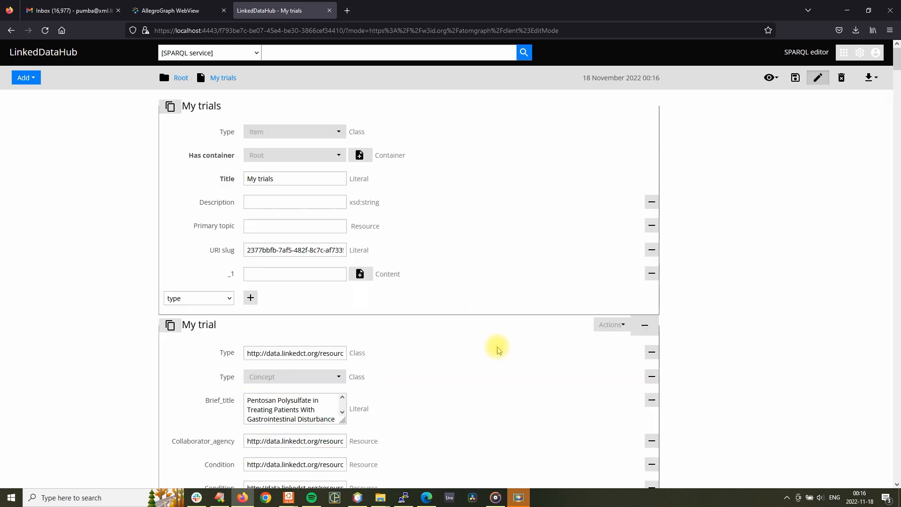
left_click(612, 327)
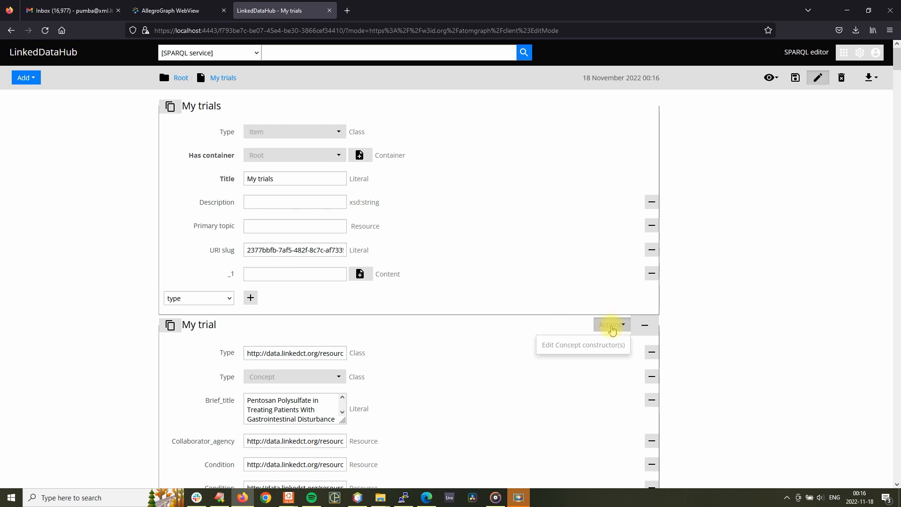
left_click(581, 347)
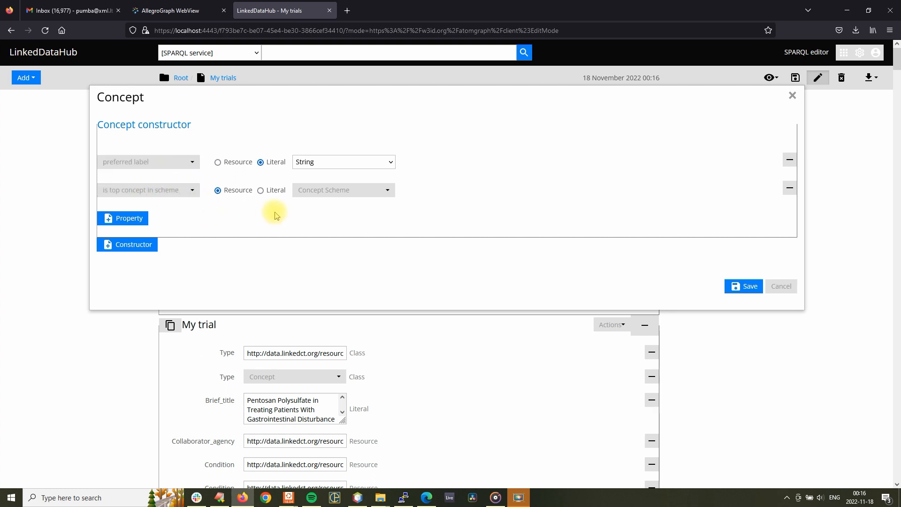
left_click(789, 189)
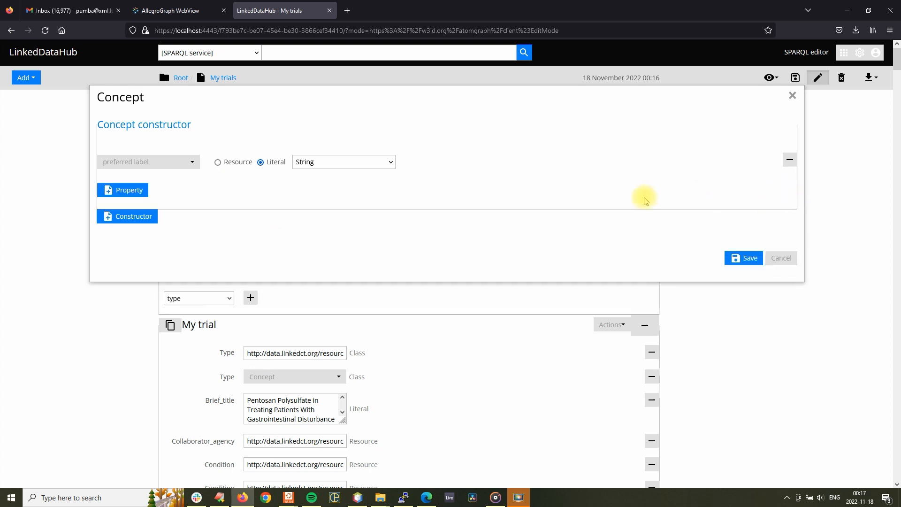
Save the Concept constructor and reload the My trials edit form to check the trial's "Is top concept in scheme" field.
left_click(744, 261)
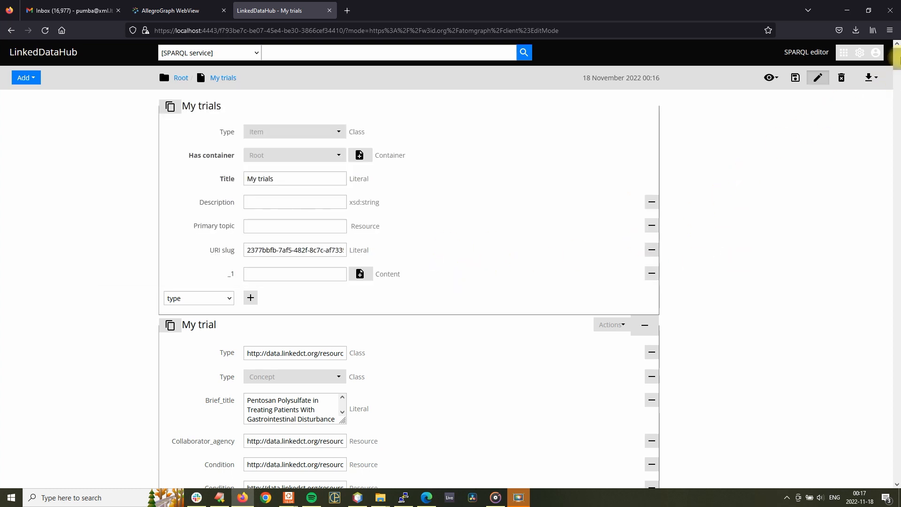
scroll(897, 59, "down", 2)
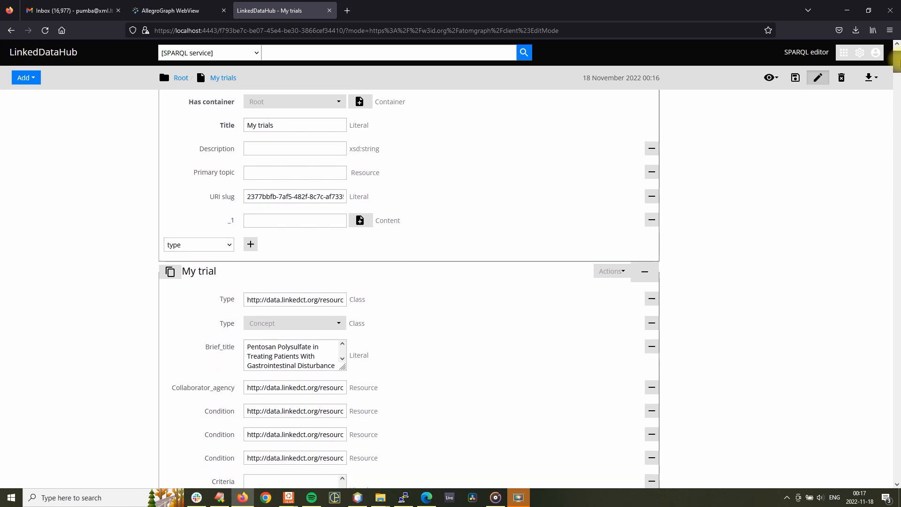
left_click_drag(897, 59, 896, 96)
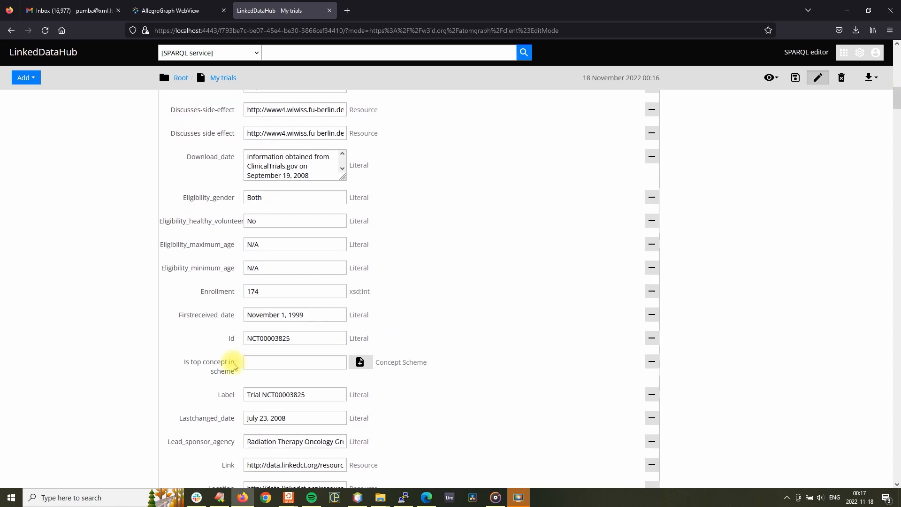
left_click_drag(183, 364, 239, 375)
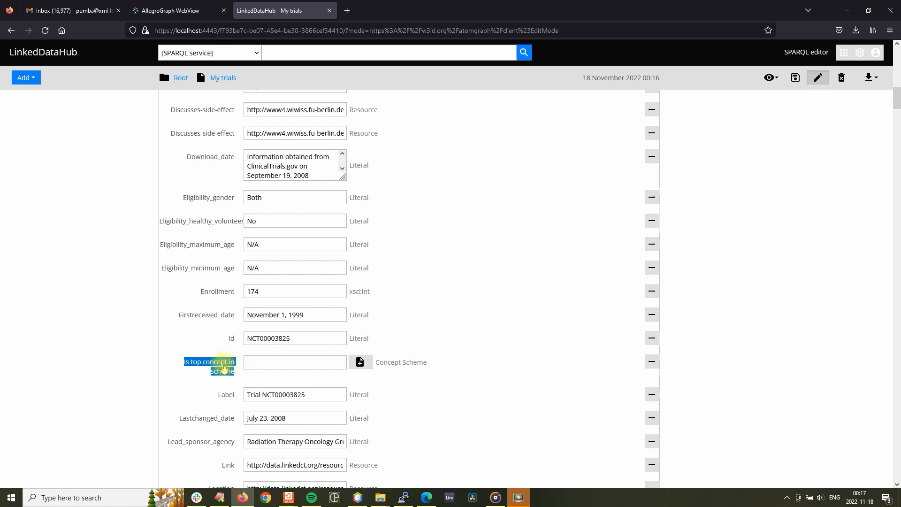
left_click(222, 367)
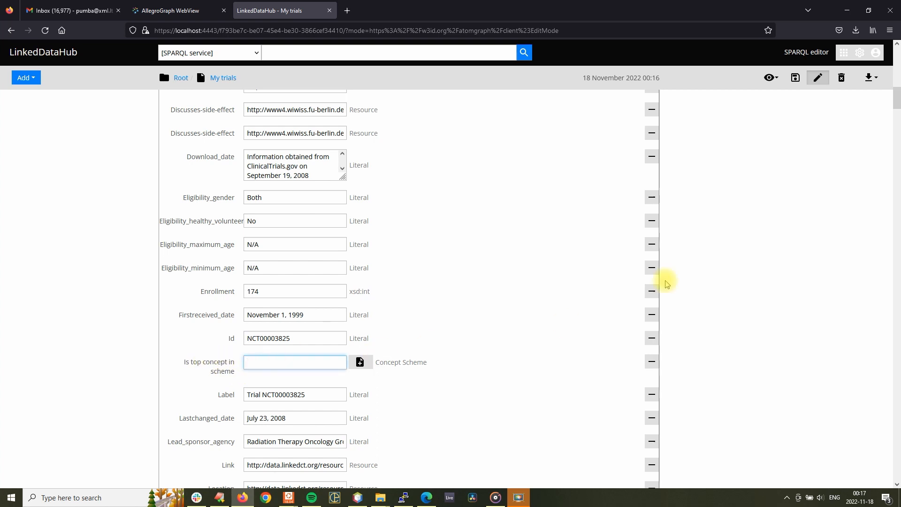
left_click(819, 79)
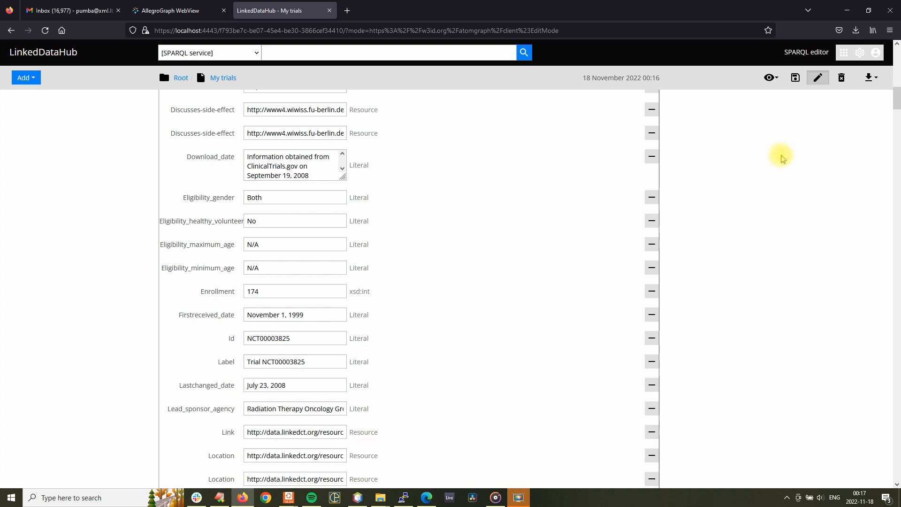
left_click_drag(187, 315, 231, 342)
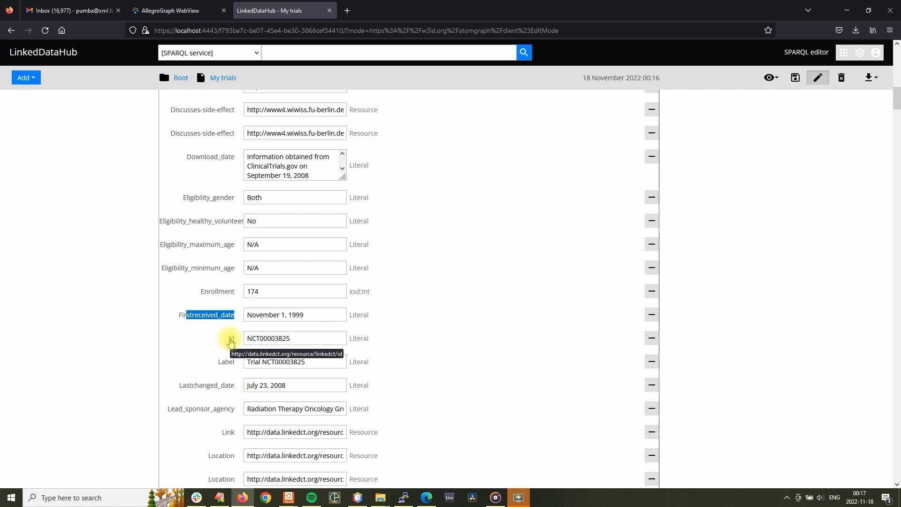
left_click(446, 330)
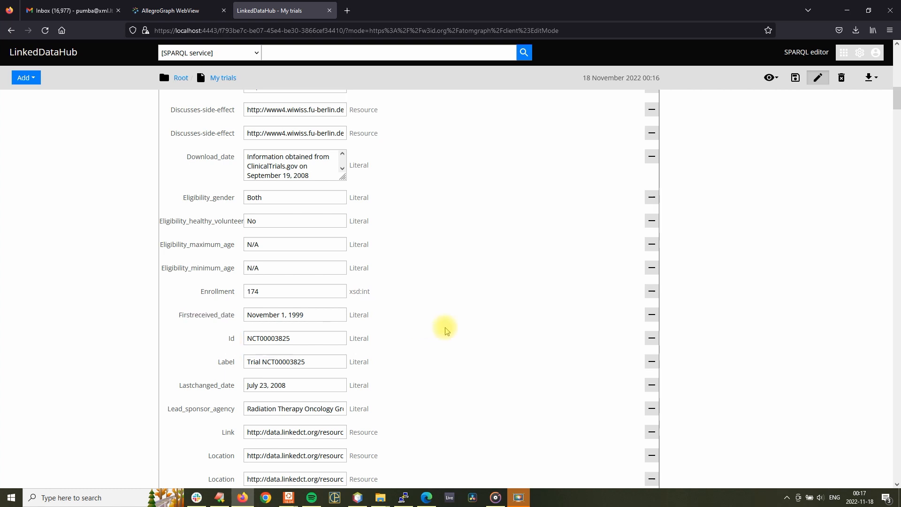
Reopen the Concept constructor and try Boolean and Date as the literal datatype of the preferred label.
left_click(895, 70)
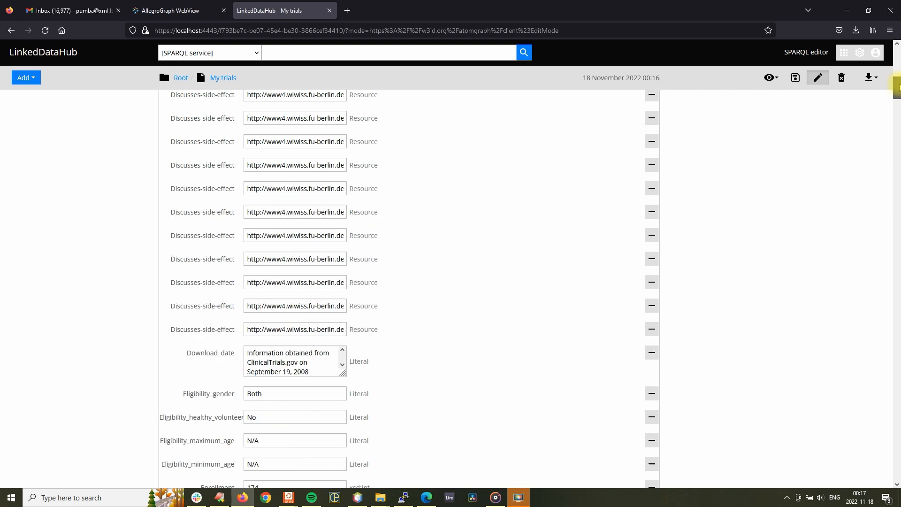
left_click(622, 197)
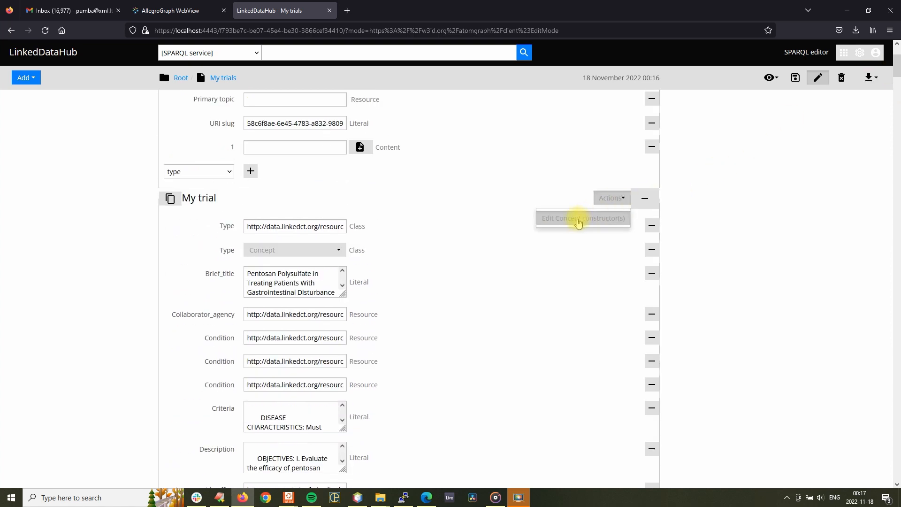
left_click(543, 213)
left_click(352, 164)
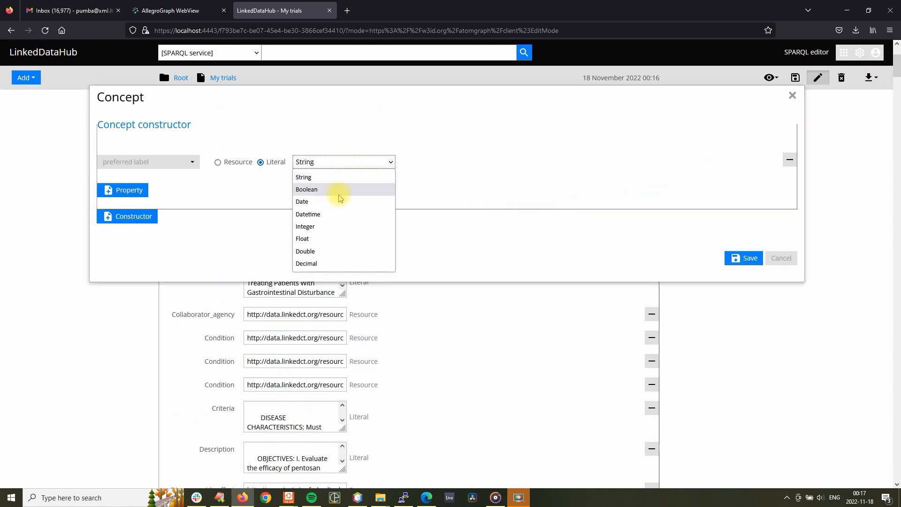
left_click(338, 192)
left_click(342, 164)
left_click(341, 201)
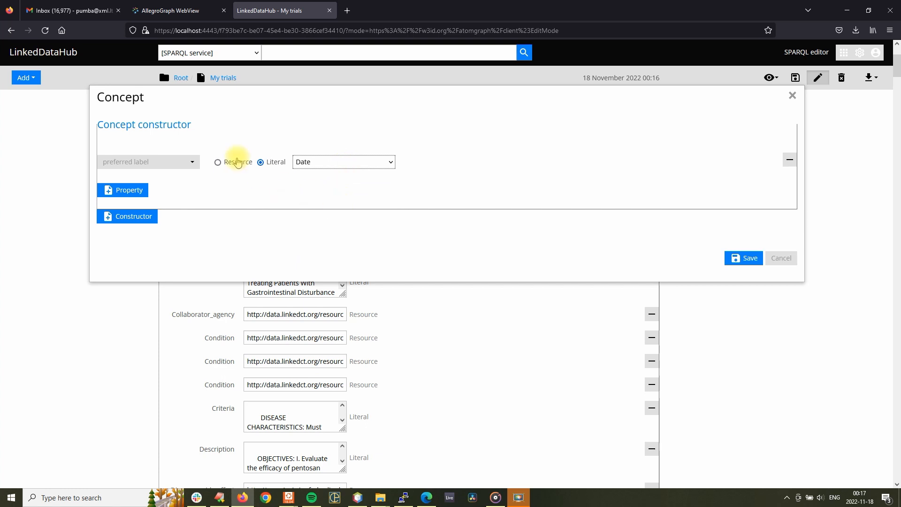
Try making the preferred label a Resource of the Concept Scheme class, and cancel the constructor changes.
left_click(231, 167)
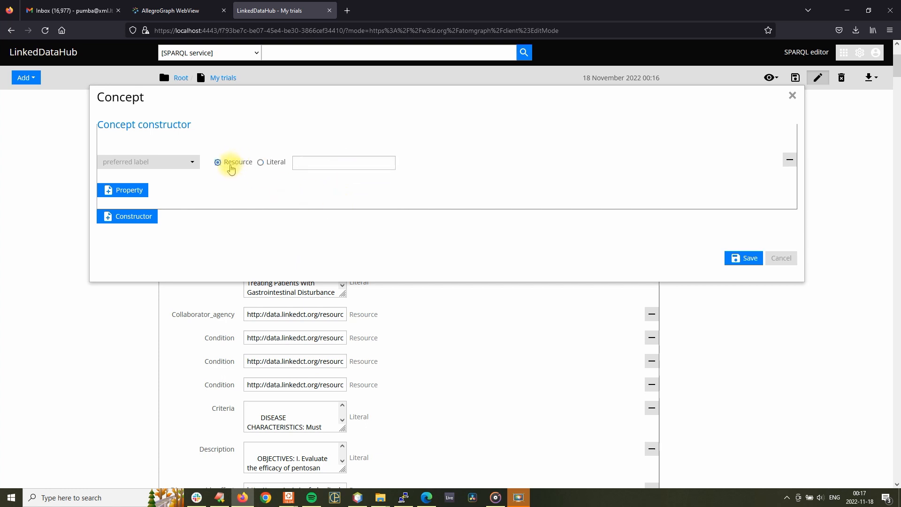
left_click(327, 161)
type("concep")
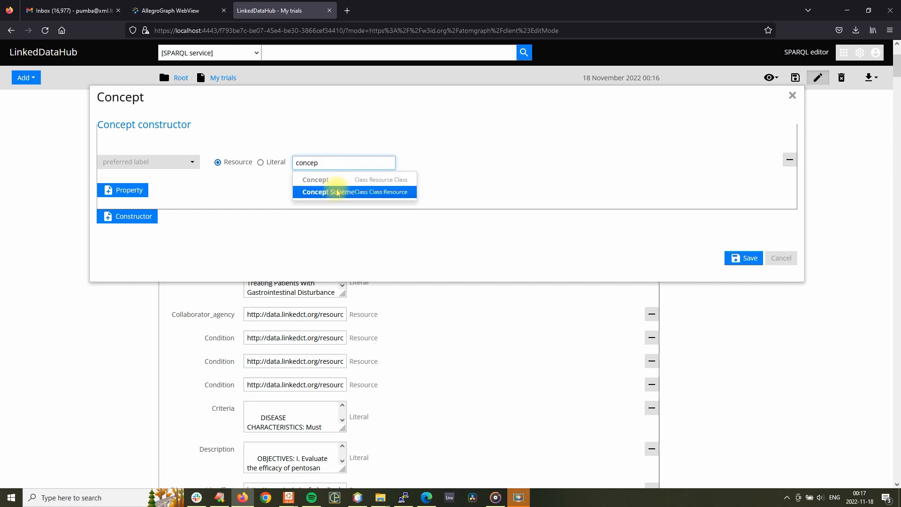
left_click(338, 191)
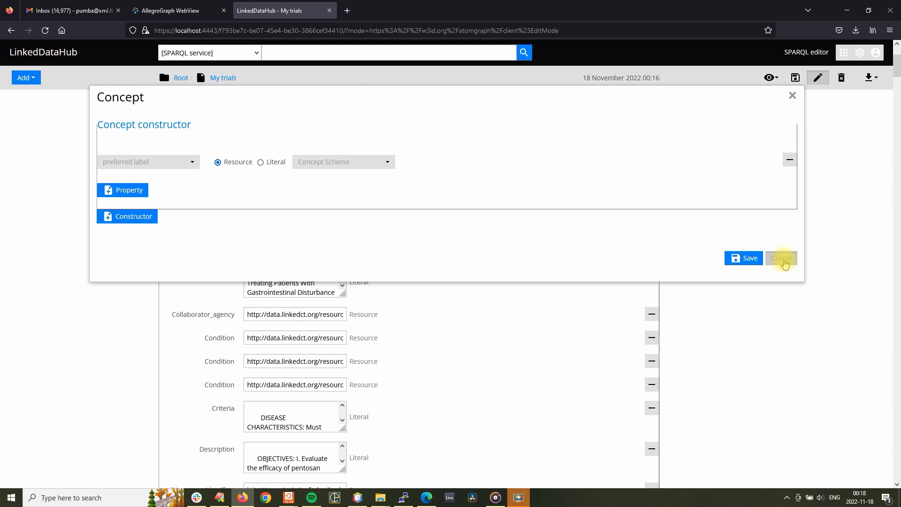
left_click(782, 260)
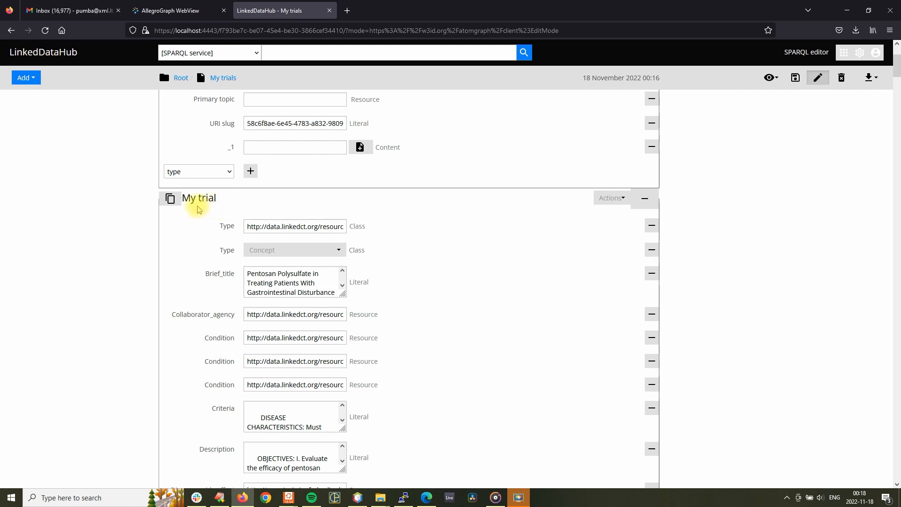
Copy My trial's URI and add an HTML content block reading "I explored some clinical trials" to the Root document.
left_click(170, 205)
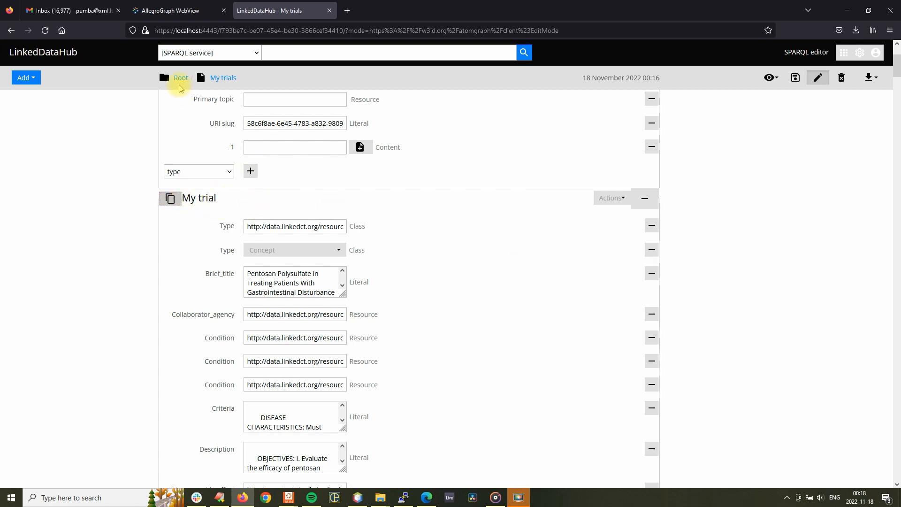
left_click(179, 78)
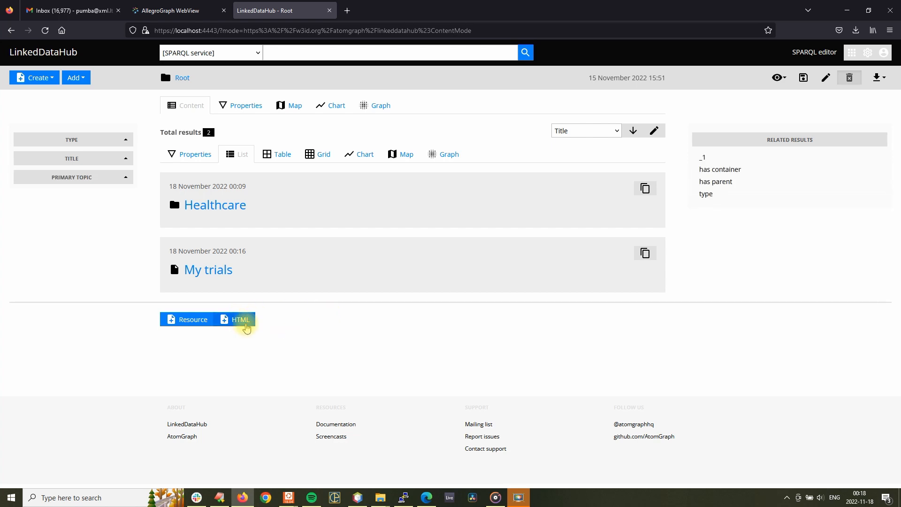
left_click(241, 320)
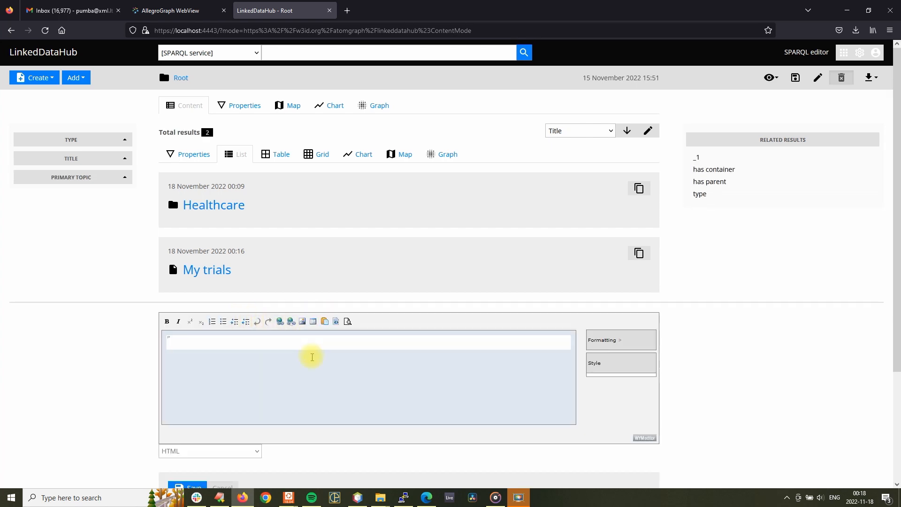
type("I explored some clinical trials")
scroll(306, 347, "down", 3)
left_click(201, 348)
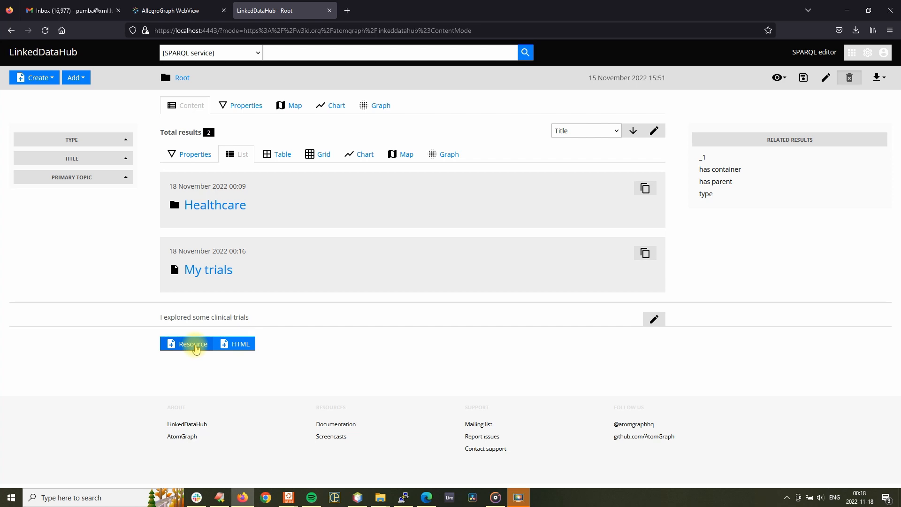
Add a Resource content block below the HTML text on Root, using the copied URI of trial NCT00003825, and save it.
left_click(195, 344)
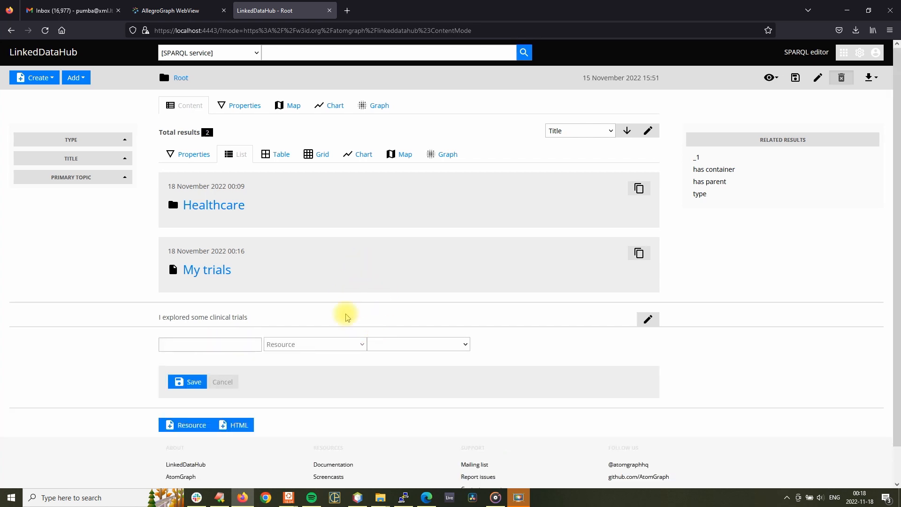
left_click(230, 344)
key("ctrl+v")
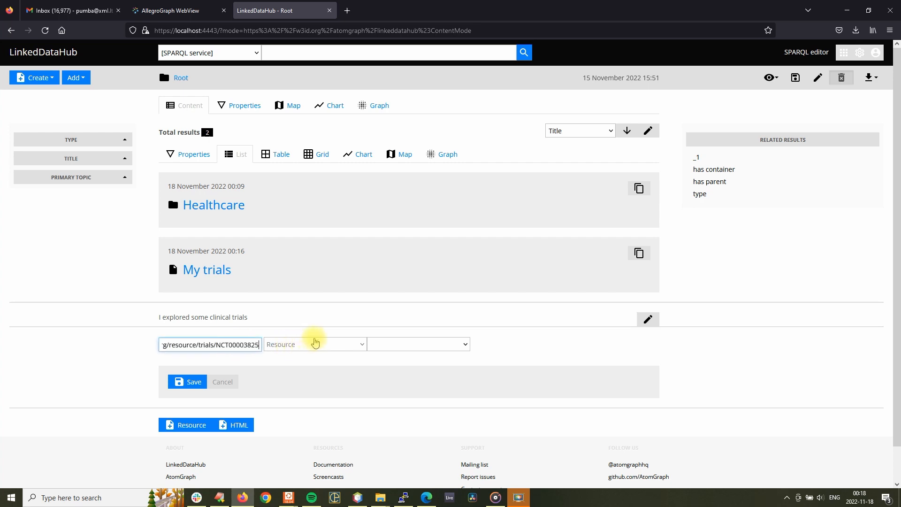
key("Home")
key("End")
key("Home")
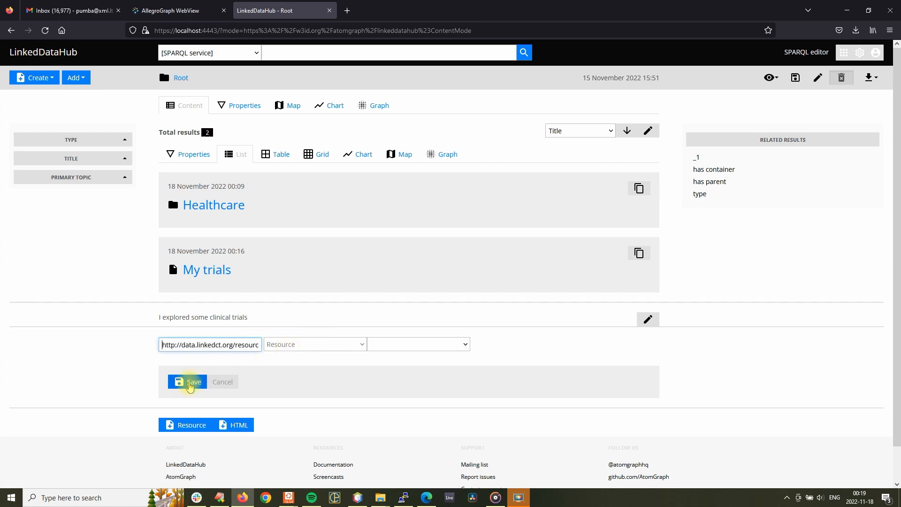
left_click(184, 384)
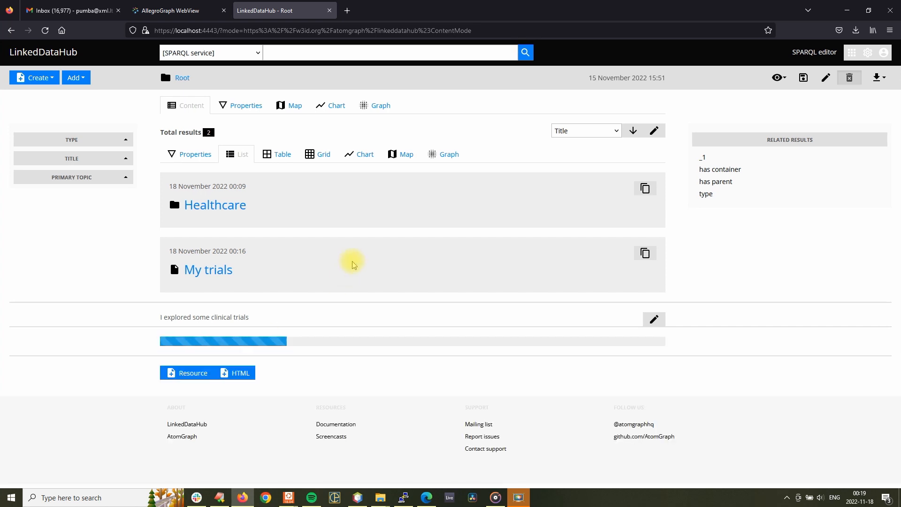
Look through the My trial properties in the embedded resource block on the Root document.
scroll(366, 257, "down", 4)
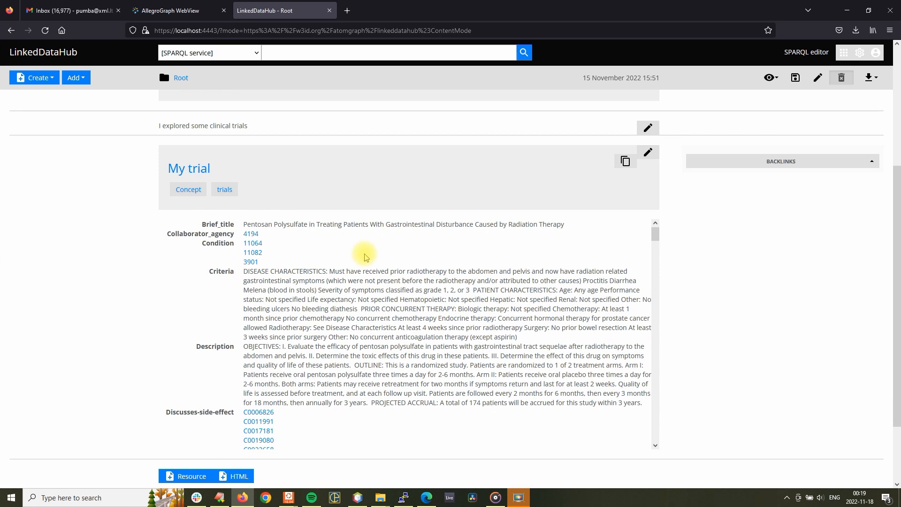
scroll(366, 257, "up", 4)
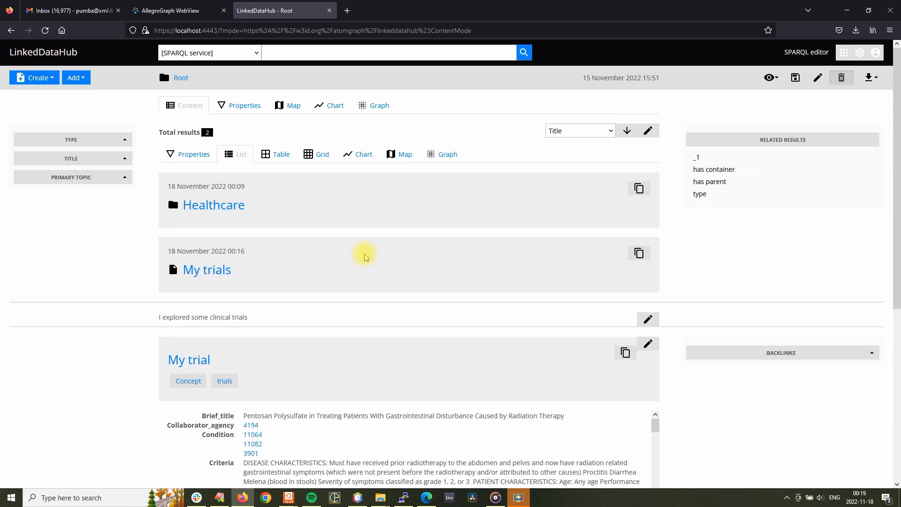
scroll(367, 257, "down", 4)
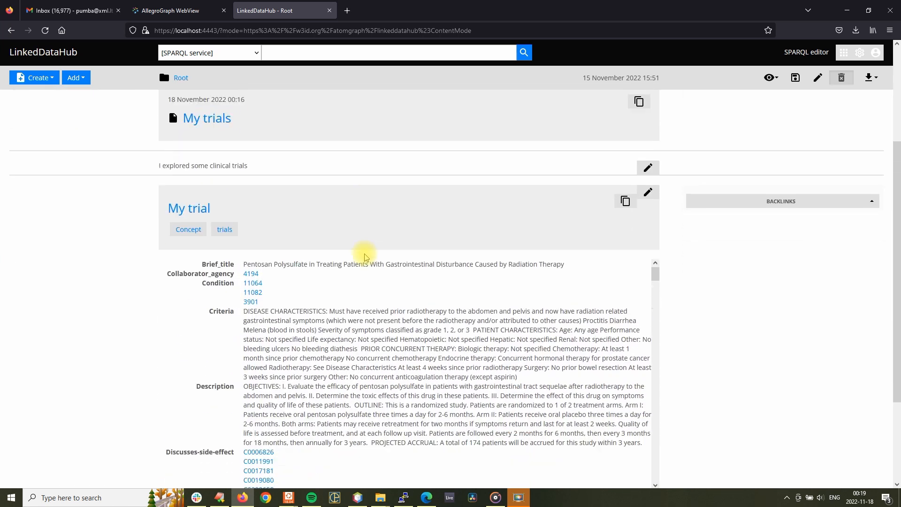
scroll(366, 257, "down", 1)
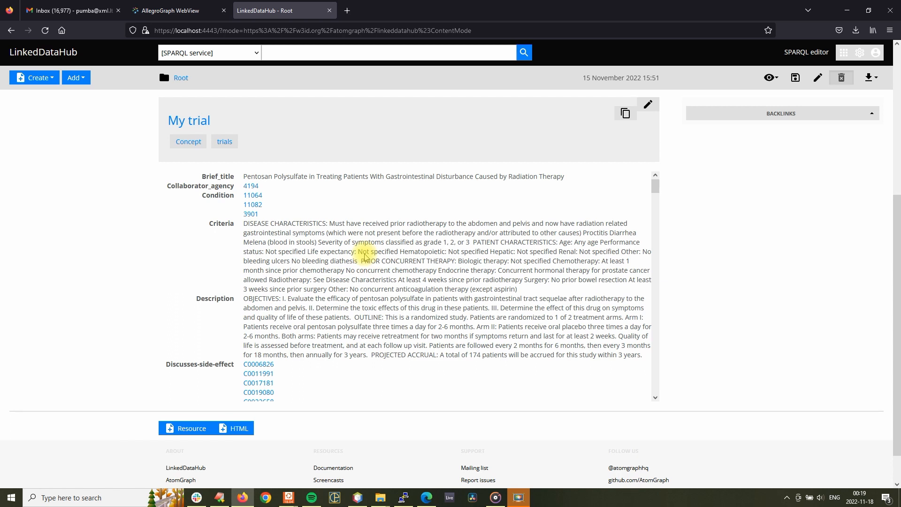
scroll(365, 257, "down", 2)
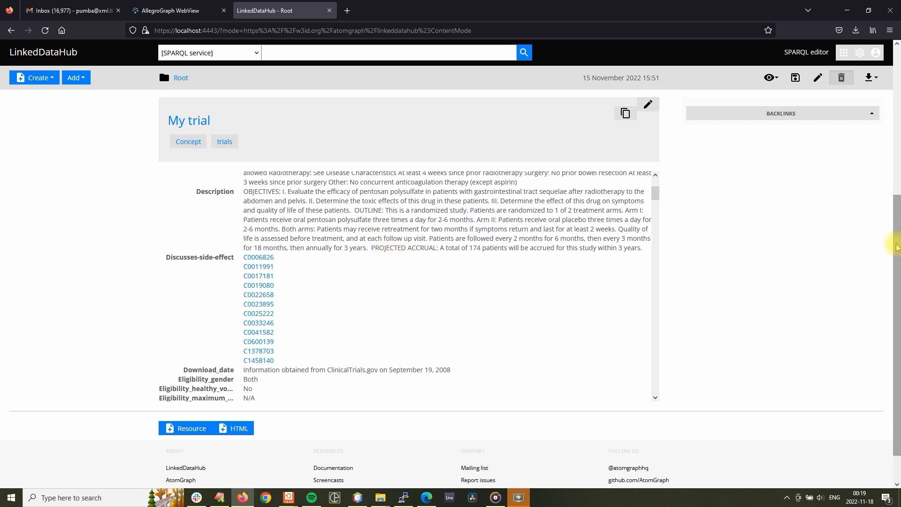
left_click_drag(897, 249, 897, 77)
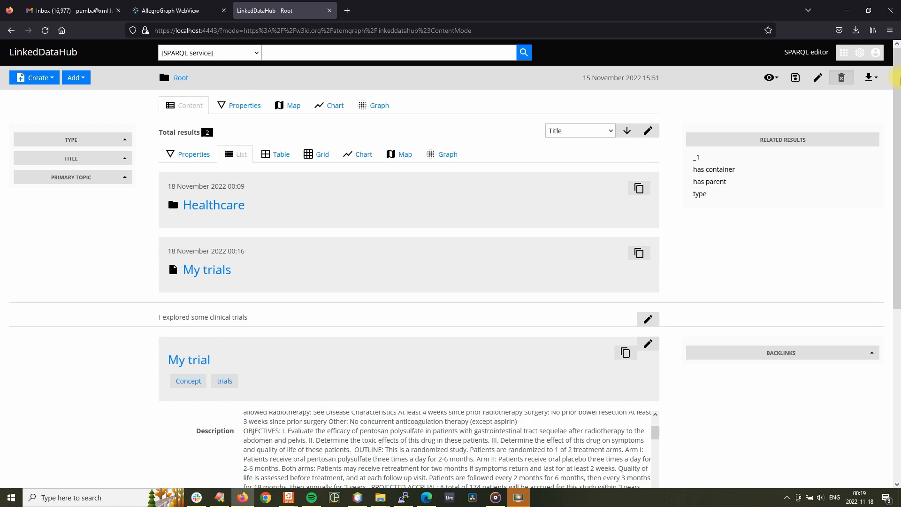